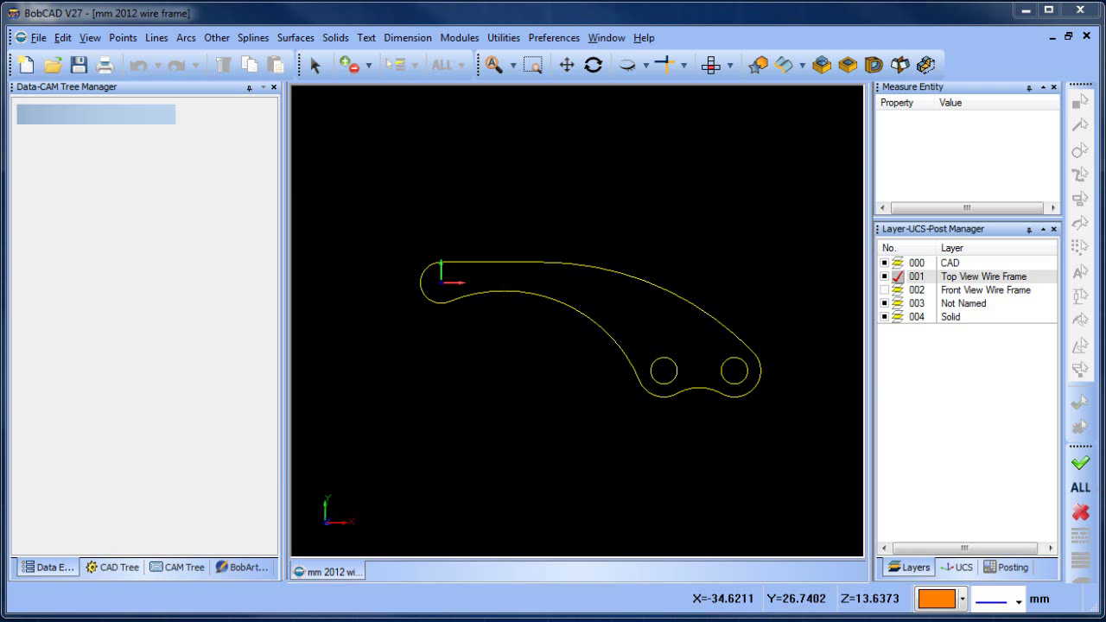
- Start the Extrude Curve surface command for the lever's wireframe profile
middle_drag(595, 416, 657, 399)
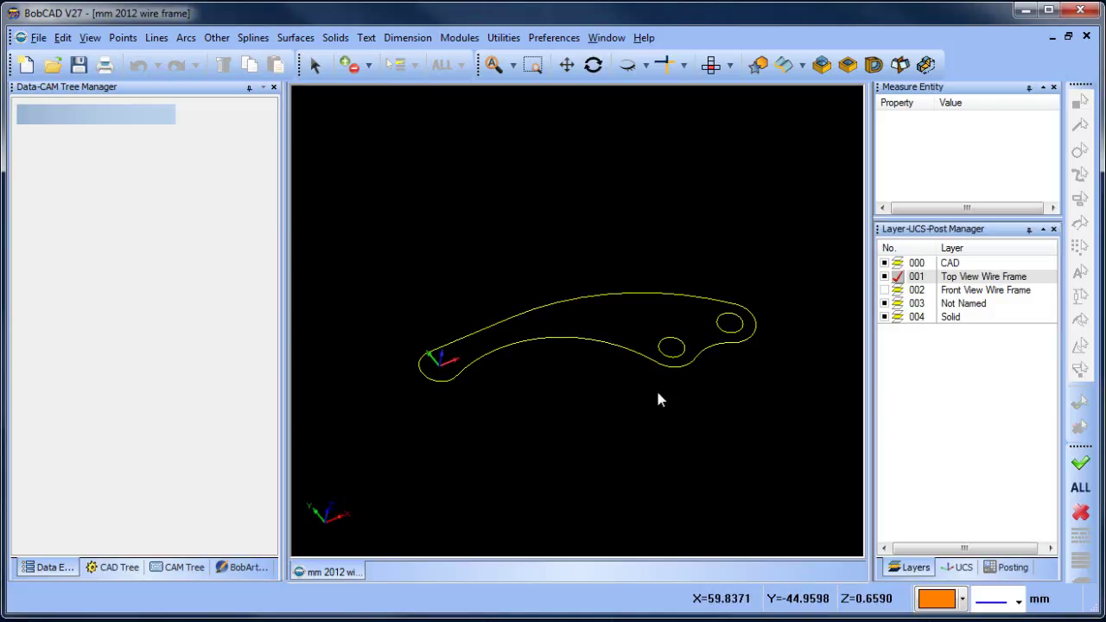
click(295, 37)
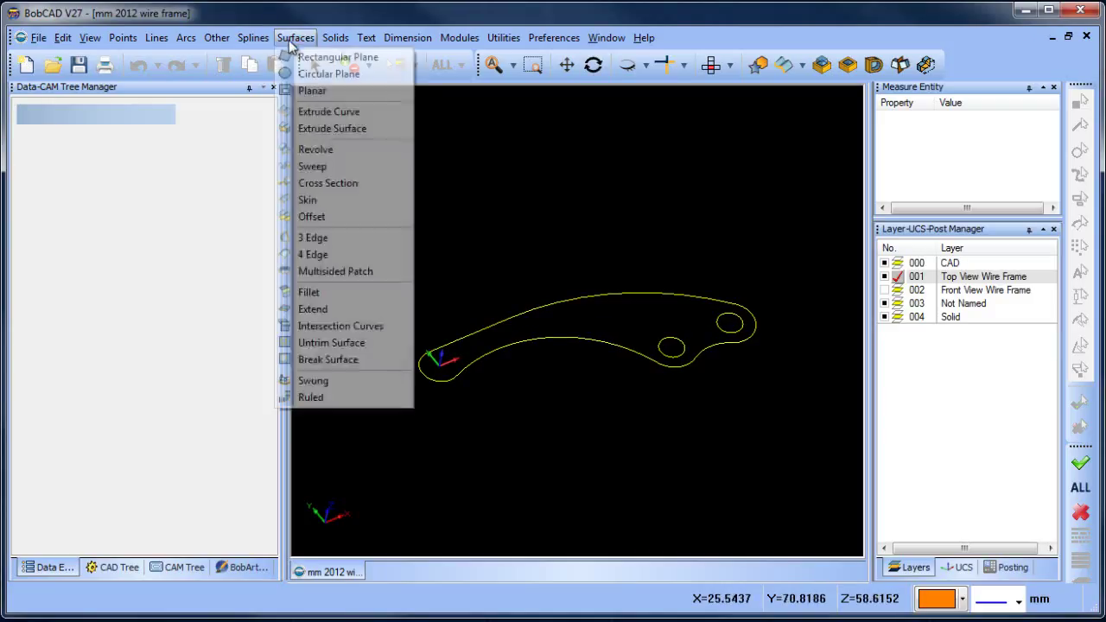
click(372, 120)
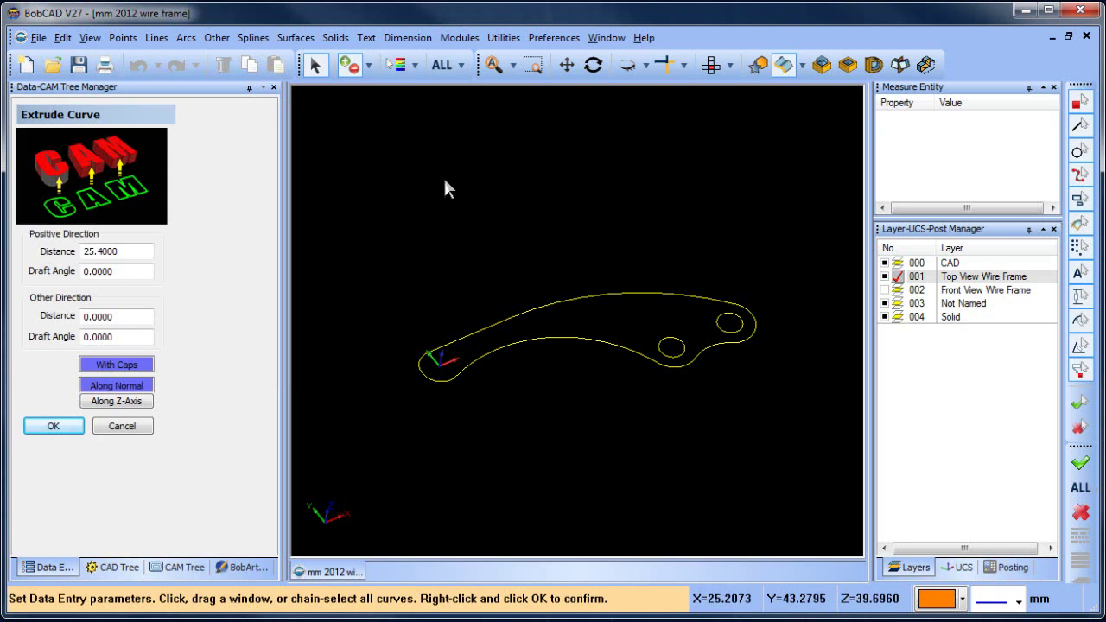
click(545, 304)
click(665, 341)
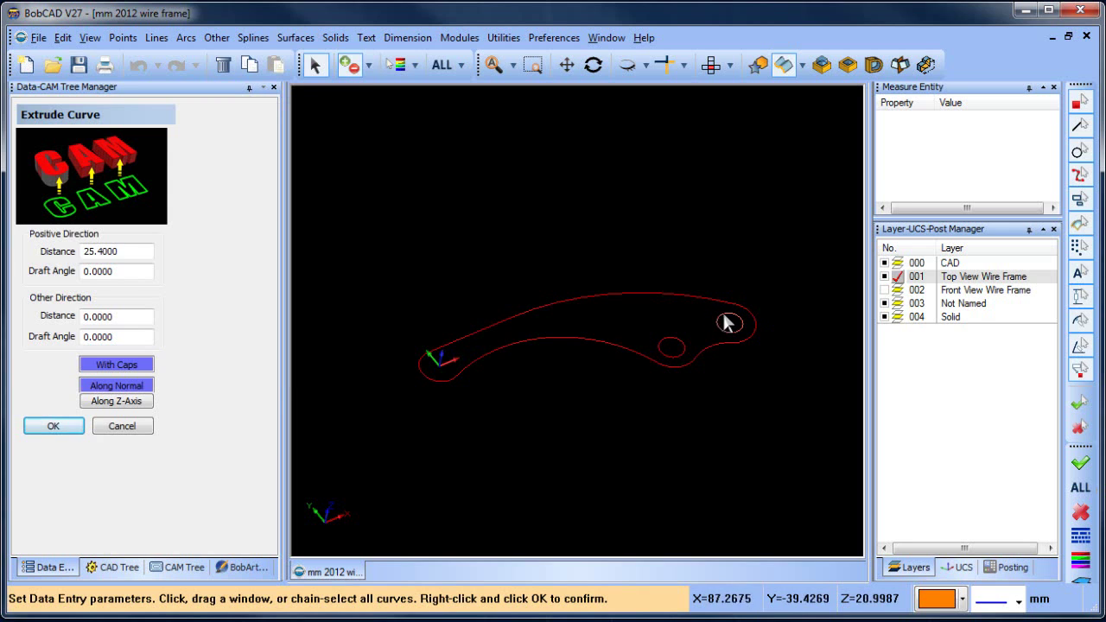
click(721, 323)
click(623, 294)
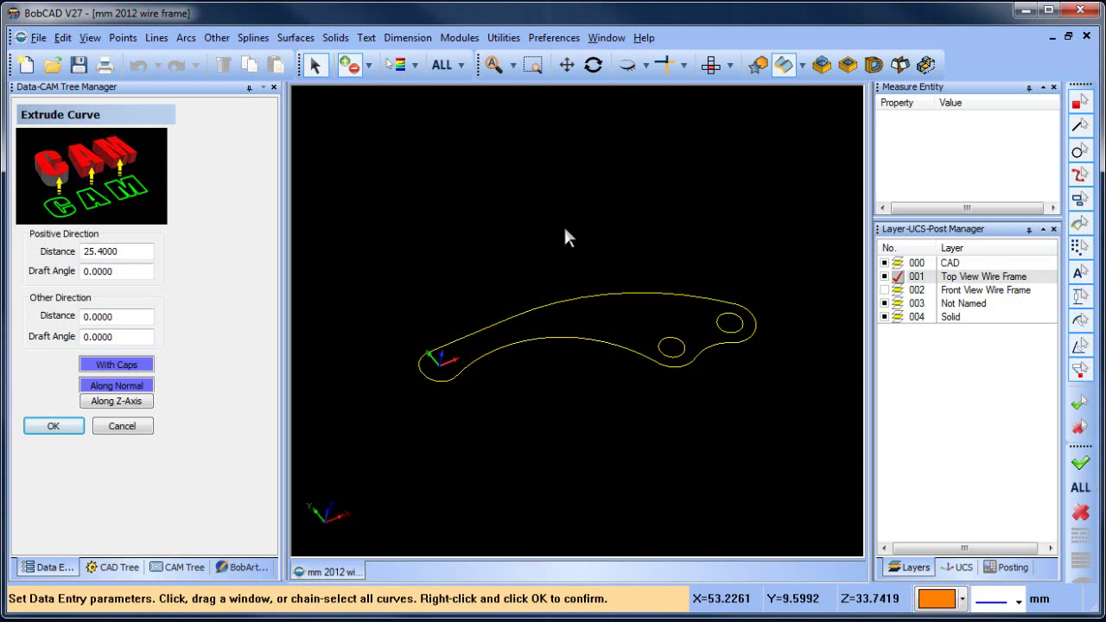
- Select all curves on the Top View Wire Frame layer as the extrusion profile and confirm the selection
click(462, 65)
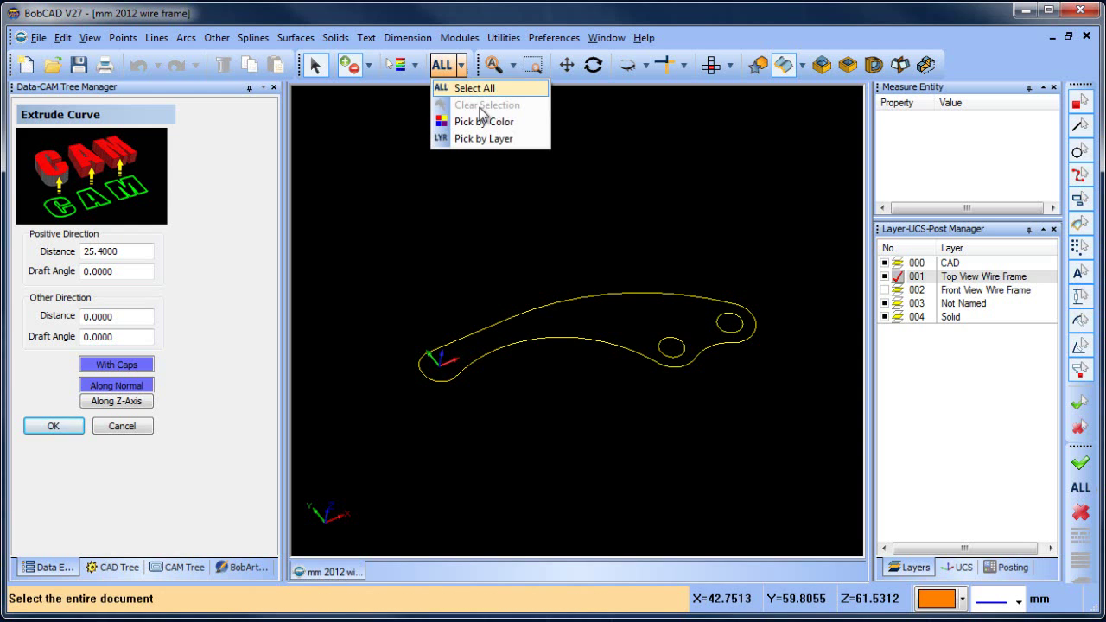
click(512, 139)
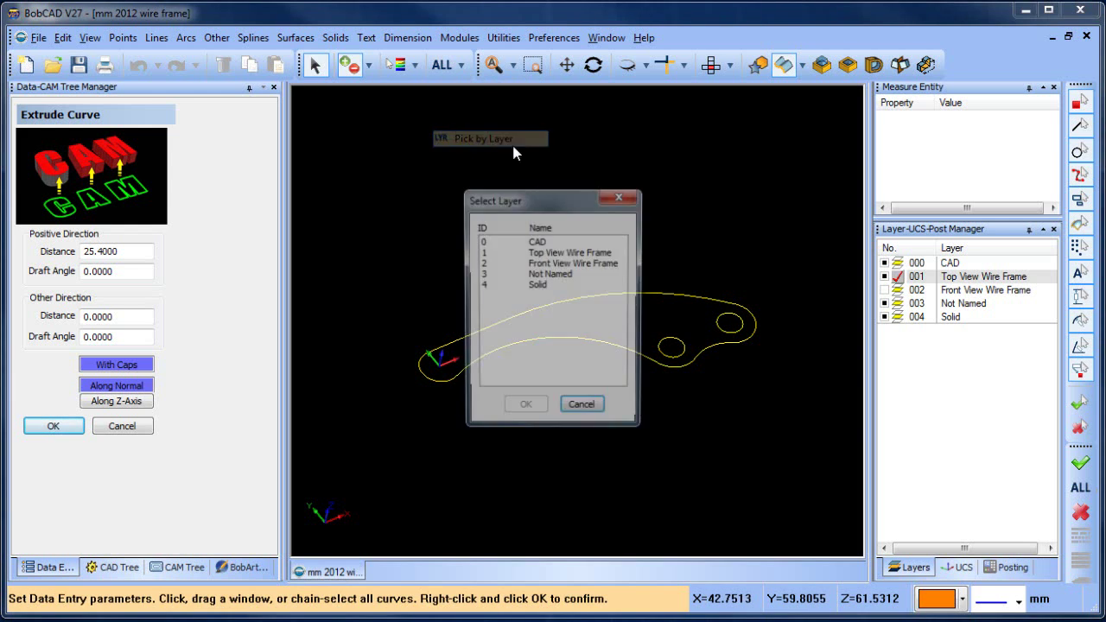
click(560, 253)
click(527, 409)
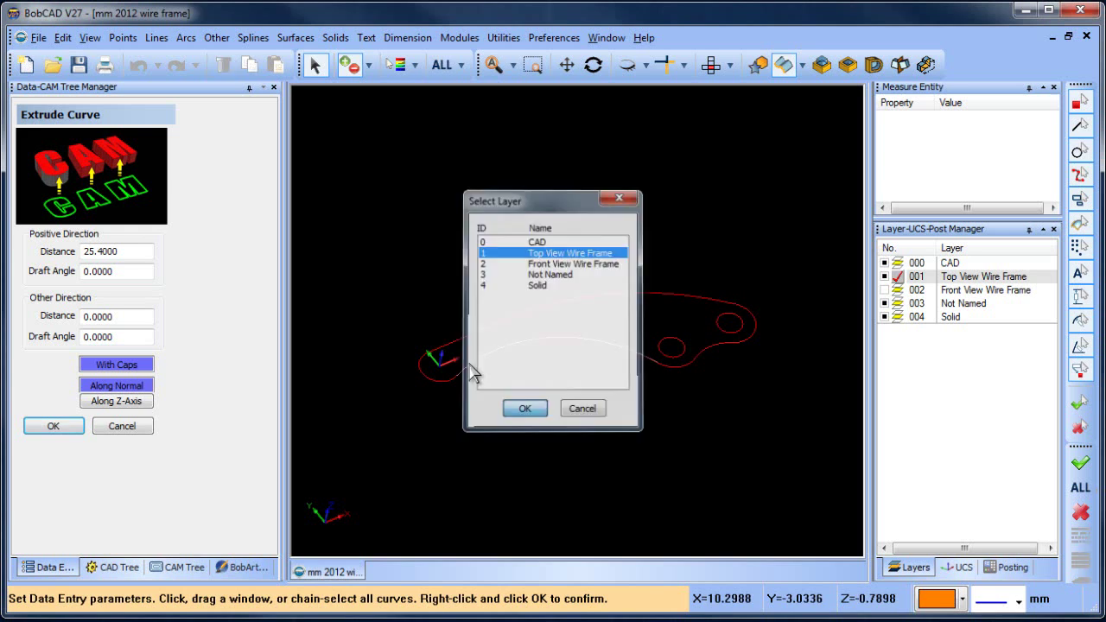
right_click(581, 173)
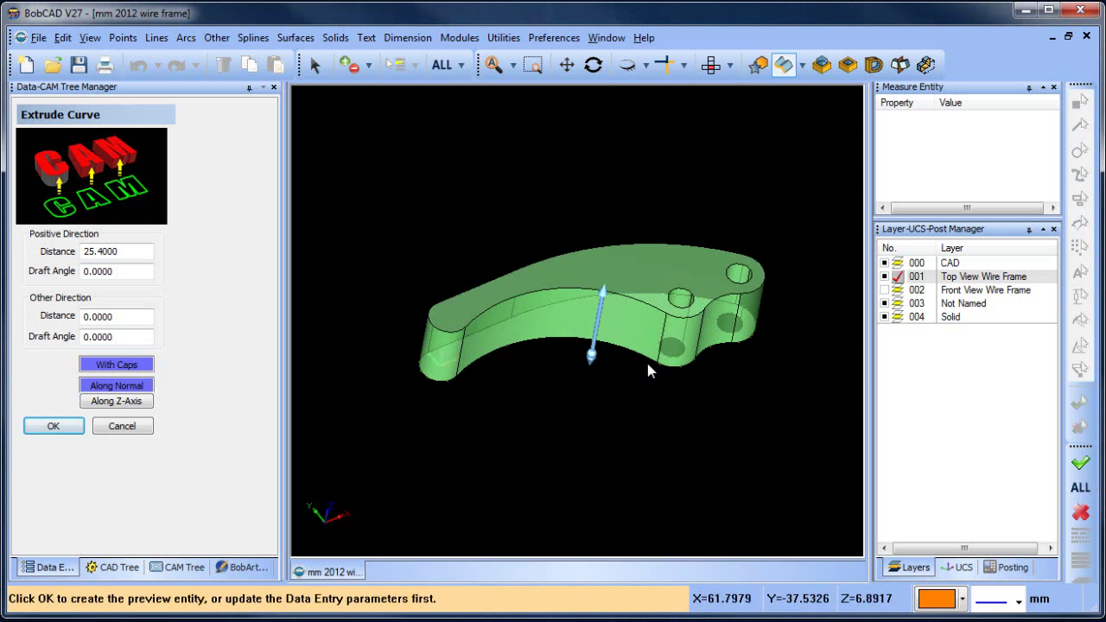
- Stretch the extrusion preview to about 29.2 mm in the positive direction and about 12.3 mm in the other direction
middle_drag(646, 360, 622, 357)
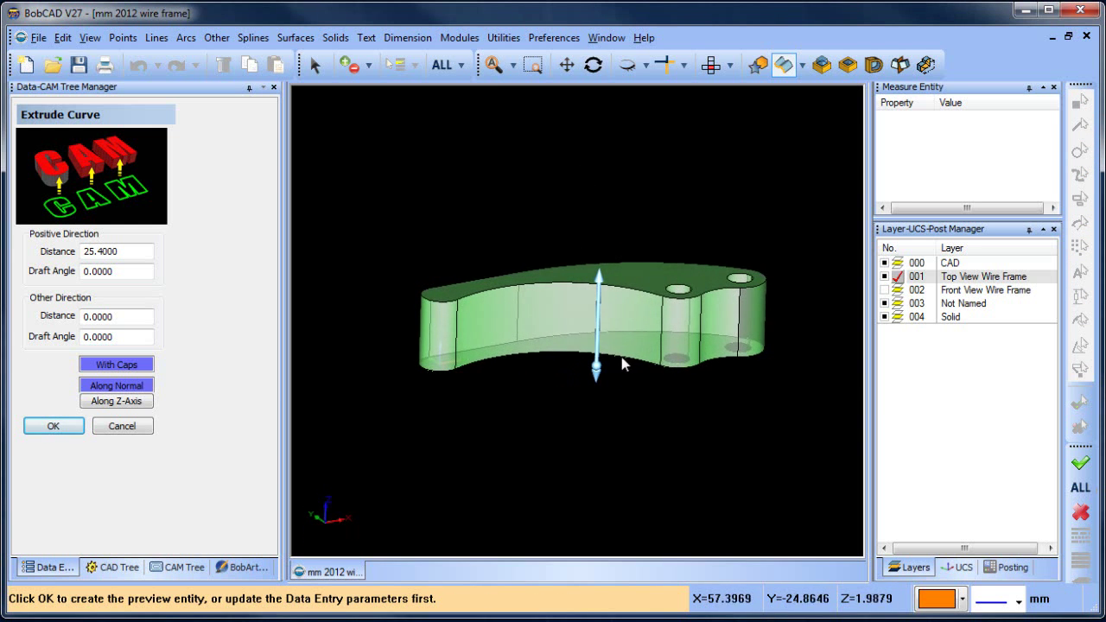
mouse_move(596, 284)
mouse_down()
mouse_move(603, 173)
mouse_move(605, 287)
mouse_up()
drag(597, 370, 596, 408)
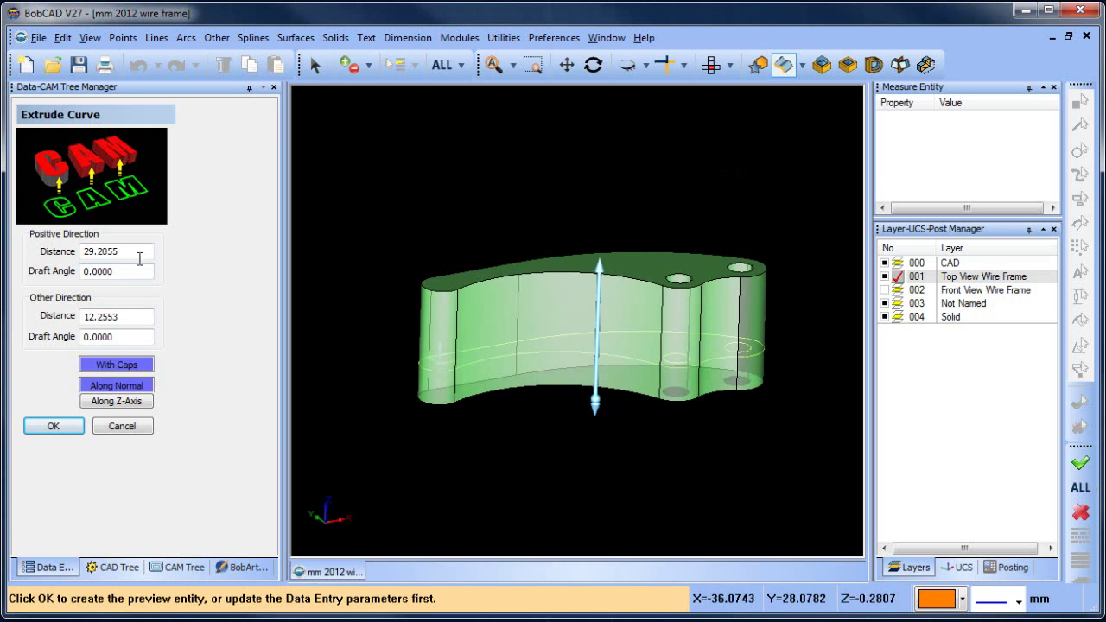
- Set the extrusion distance to 12 mm in both the positive and the other direction
drag(145, 252, 18, 261)
text(12)
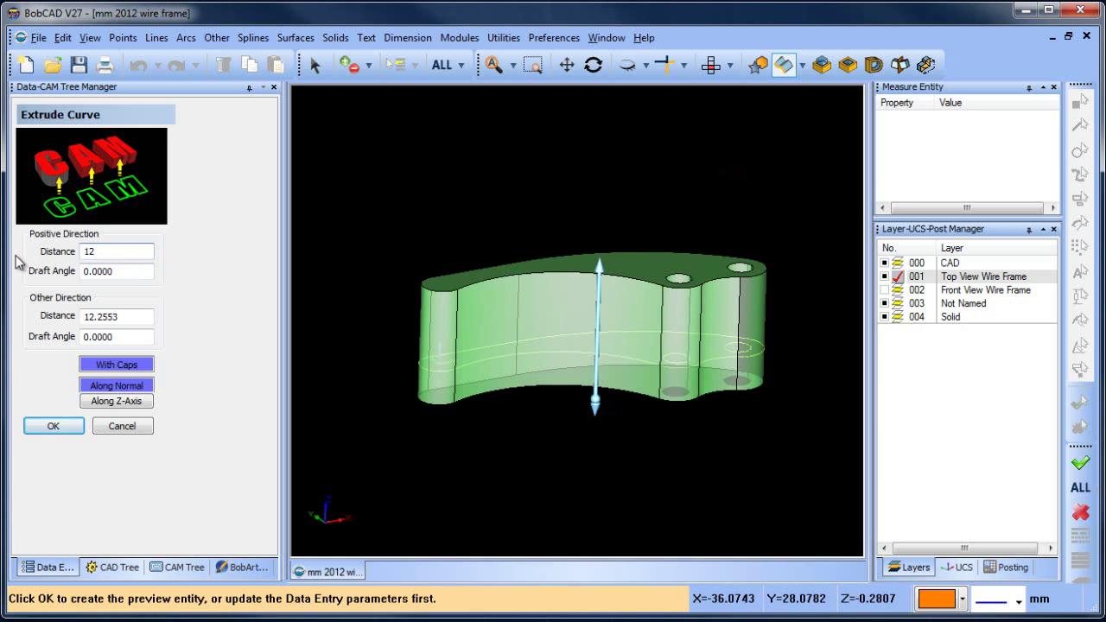
key(Tab)
text(12)
key(Tab)
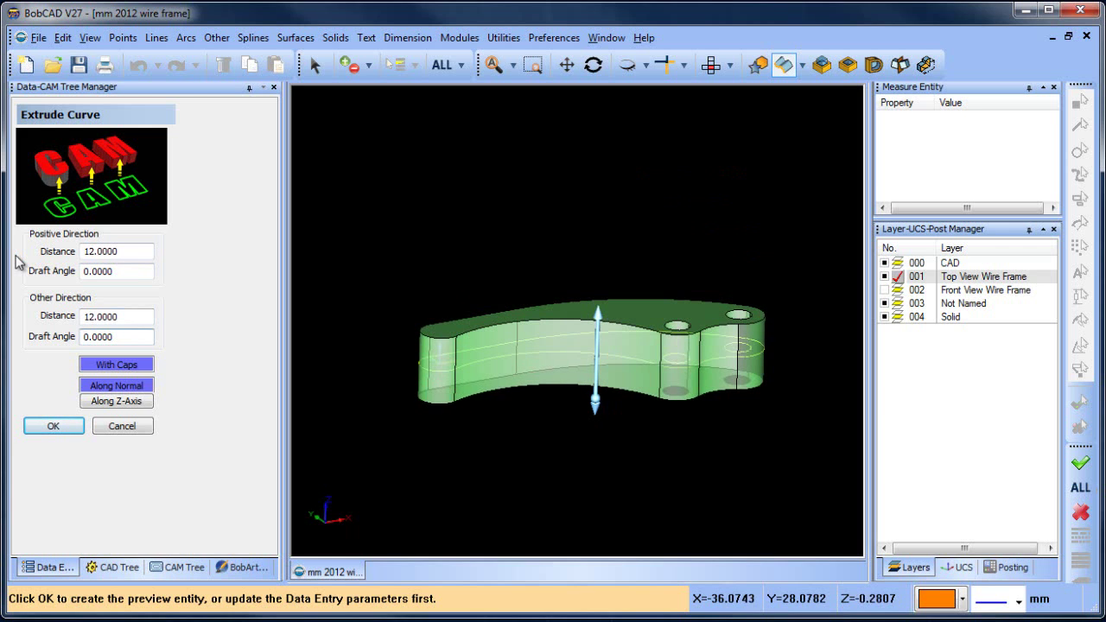
- Make the Solid layer active and create the capped extrusion of the lever profile on it
mouse_move(708, 279)
middle_down()
mouse_move(704, 294)
mouse_move(701, 282)
middle_up()
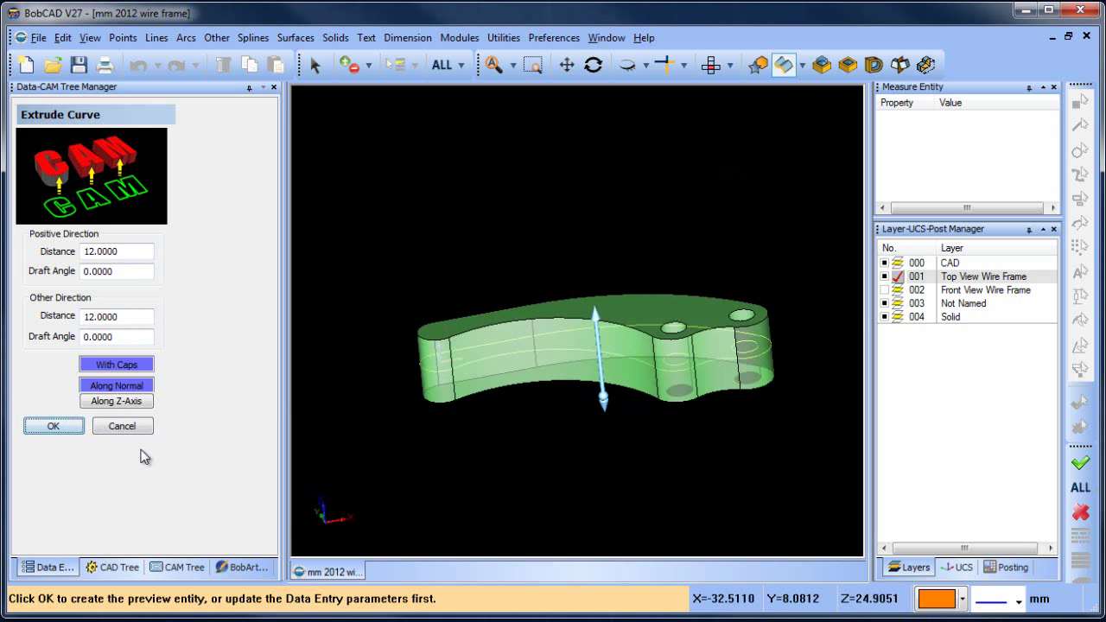
click(899, 317)
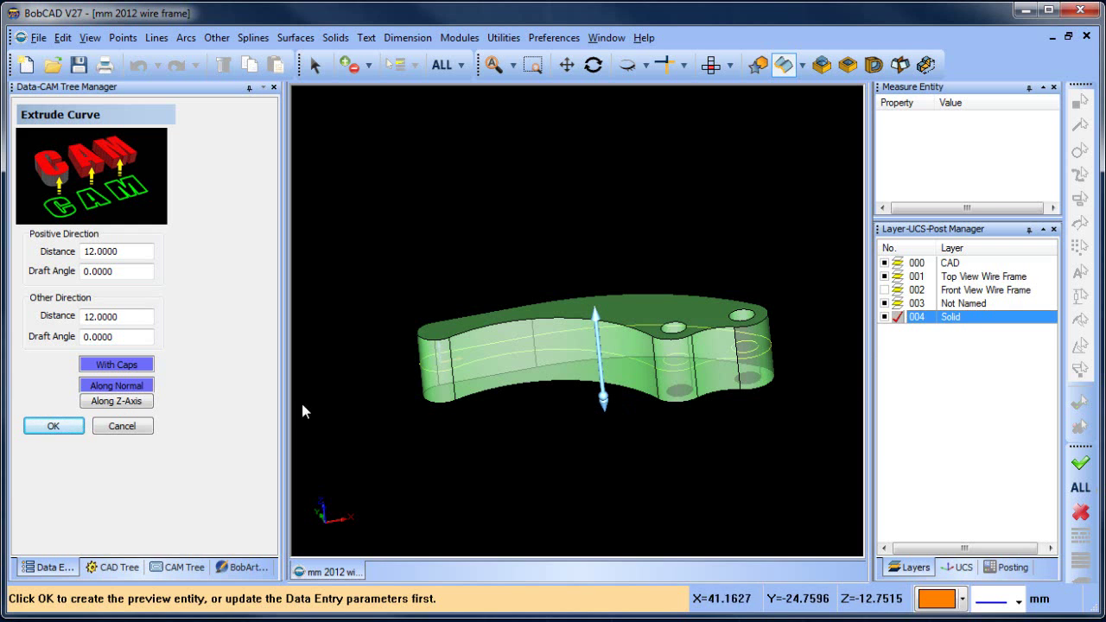
click(54, 426)
middle_drag(625, 256, 624, 292)
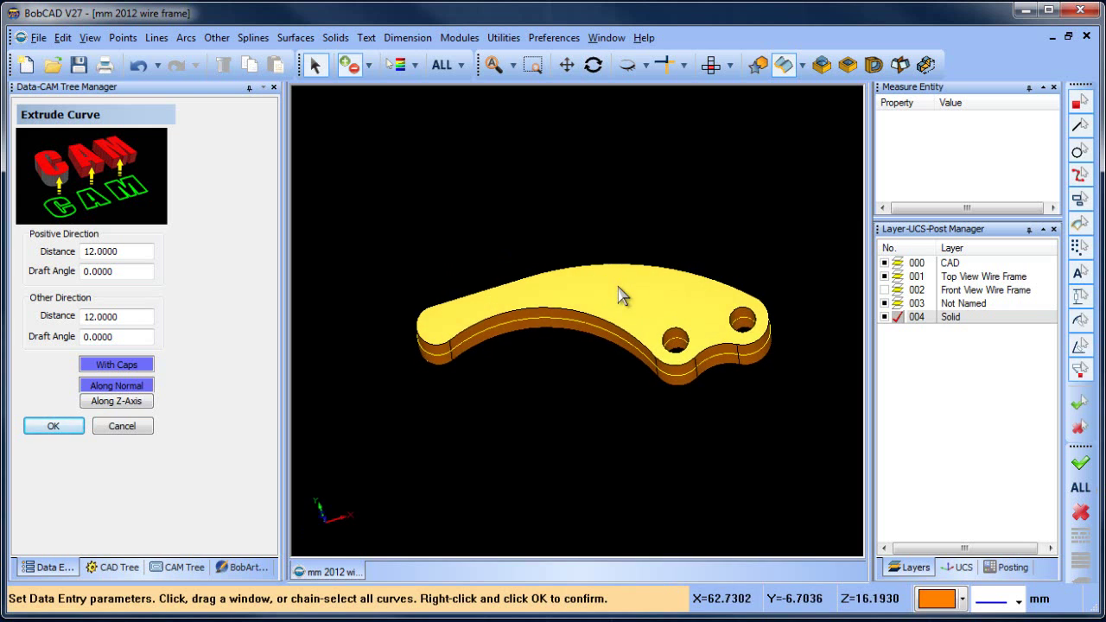
- Show the Front View Wire Frame layer and hide the Top View Wire Frame layer
click(885, 290)
click(886, 291)
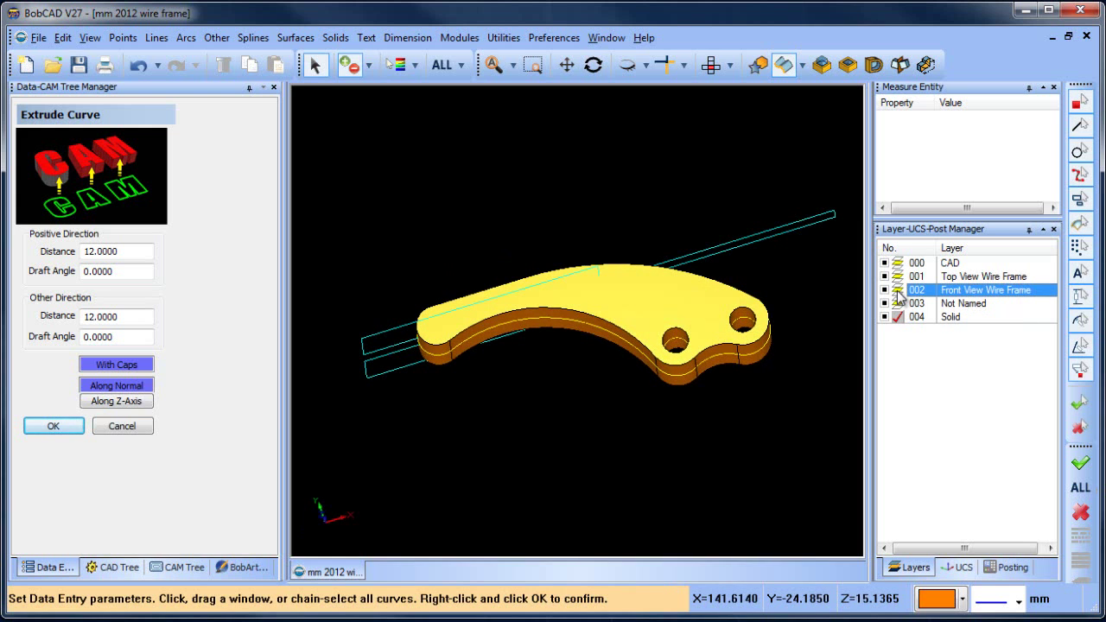
click(884, 277)
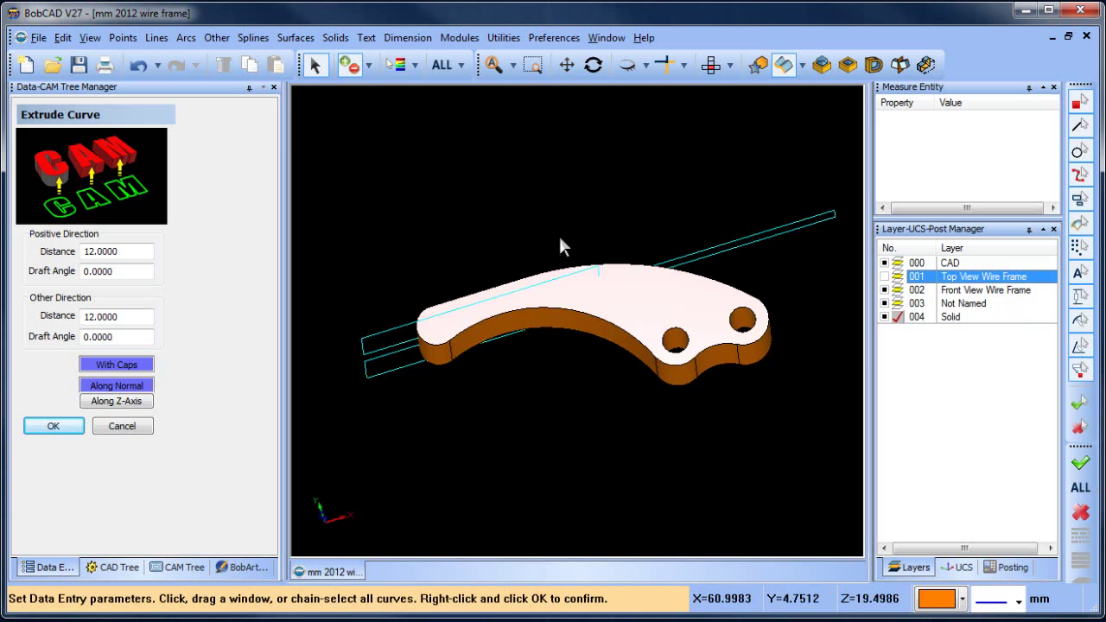
middle_drag(563, 247, 593, 322)
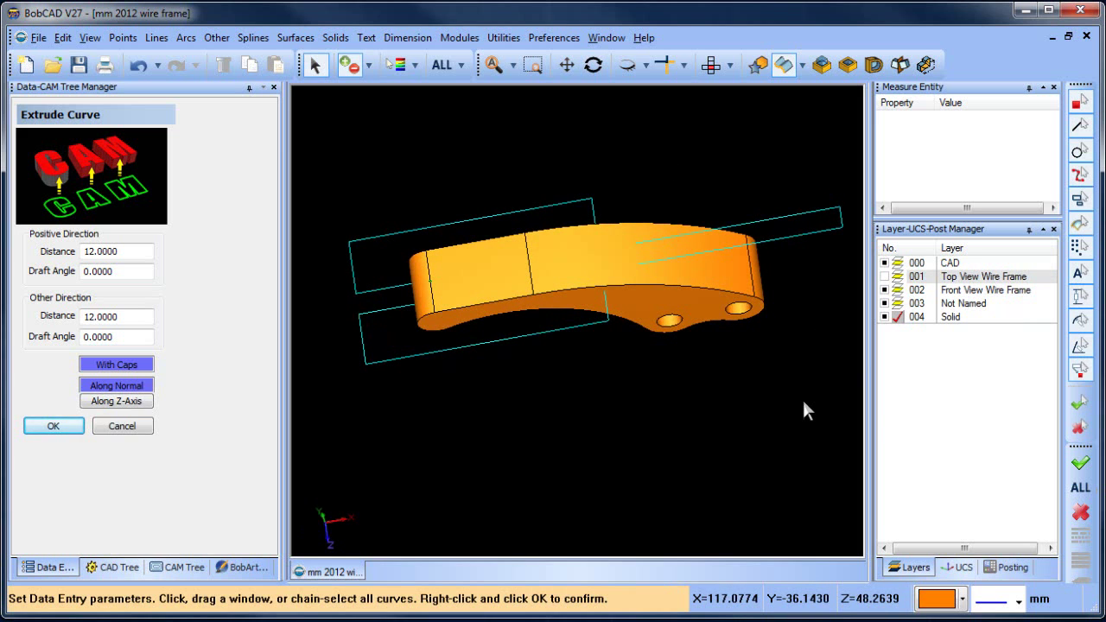
- Make the Front (X/Z) UCS active
click(960, 568)
click(903, 276)
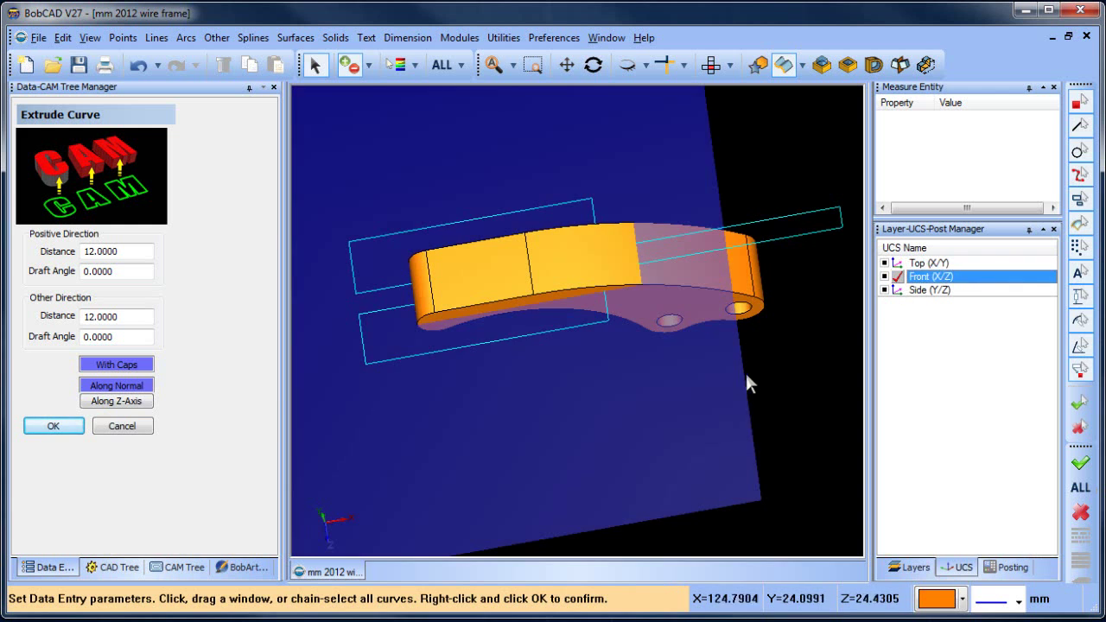
middle_drag(606, 437, 709, 352)
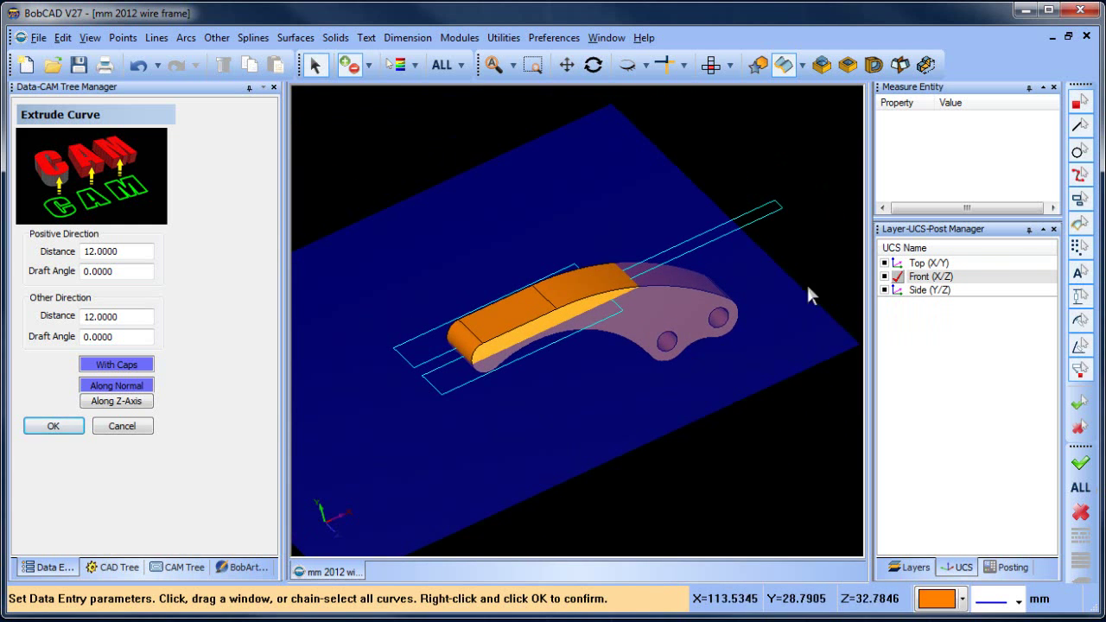
- Start an Extrude Cut with the three closed front-view profiles, one at the fork end and two beside the handle
click(335, 38)
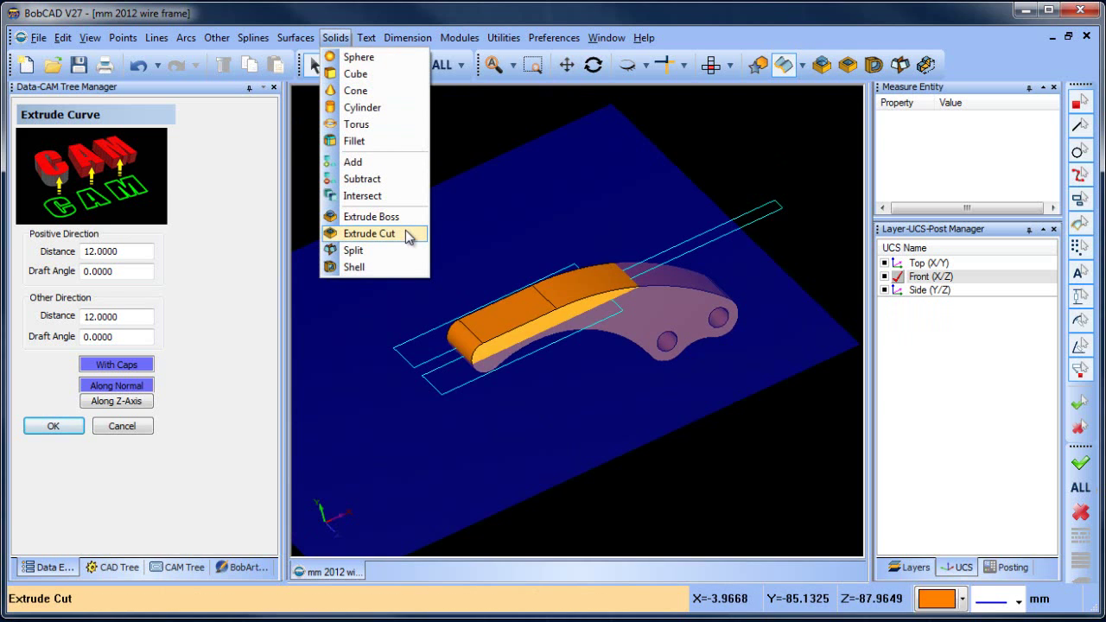
click(369, 234)
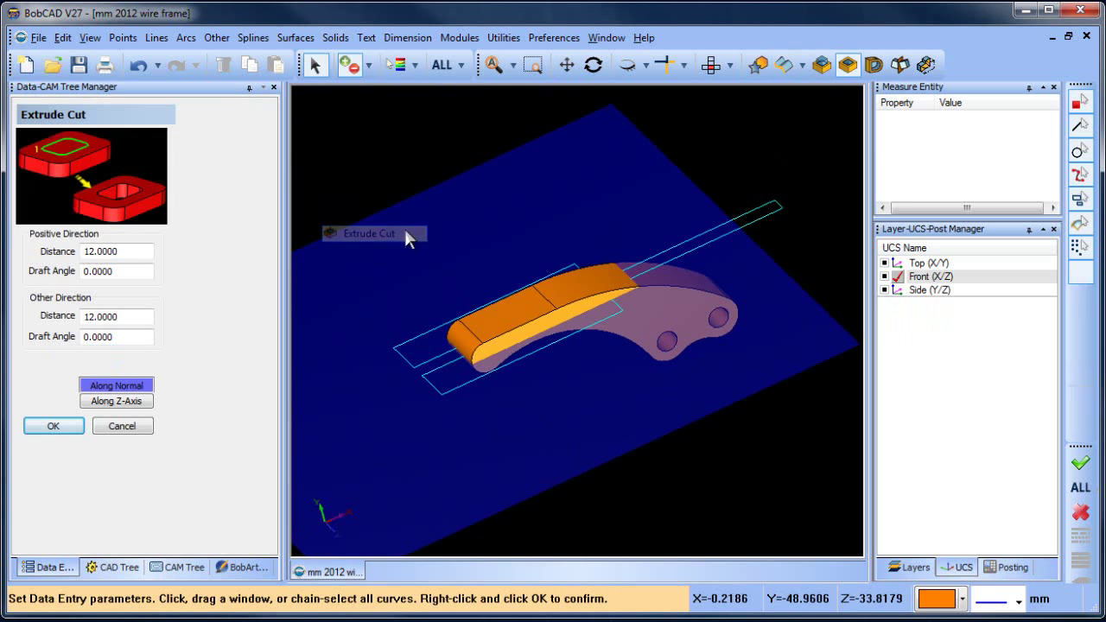
click(753, 218)
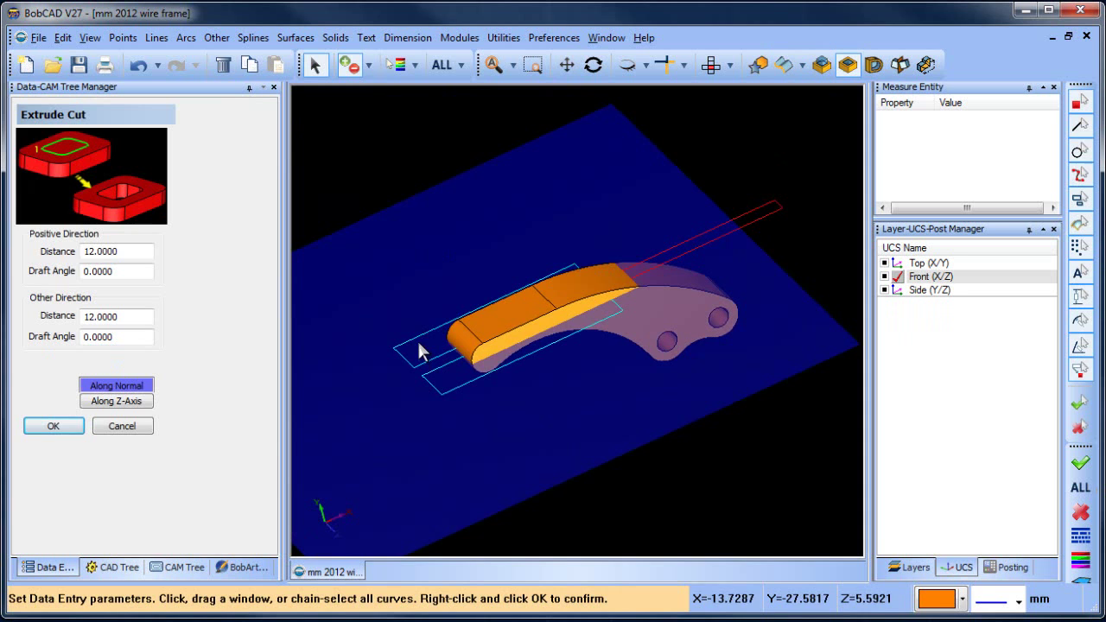
shift+click(415, 337)
shift+click(455, 387)
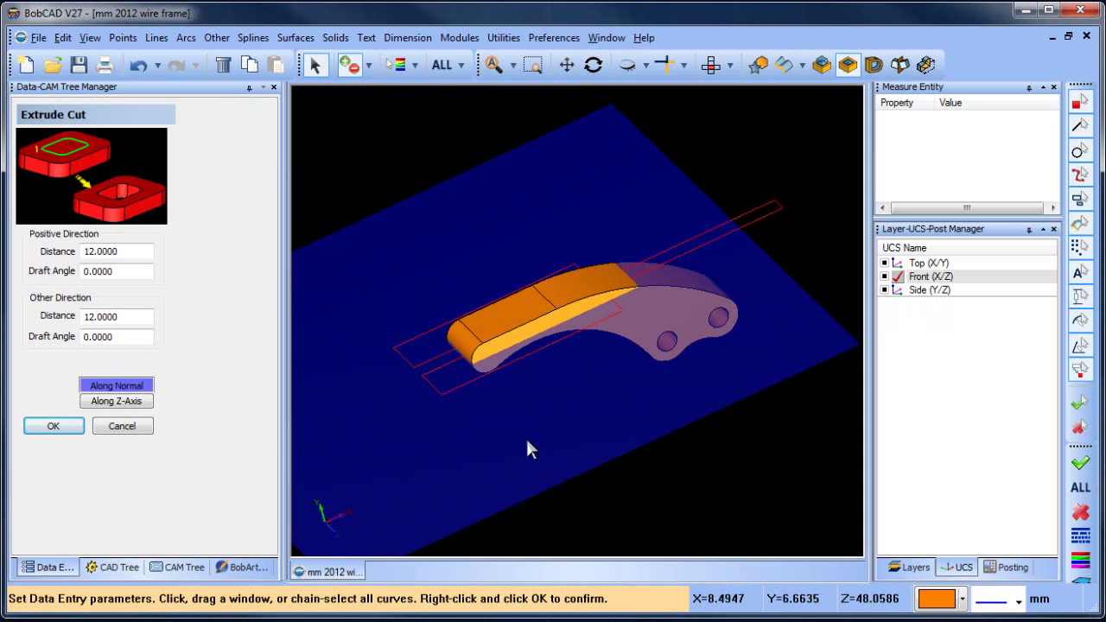
right_click(582, 412)
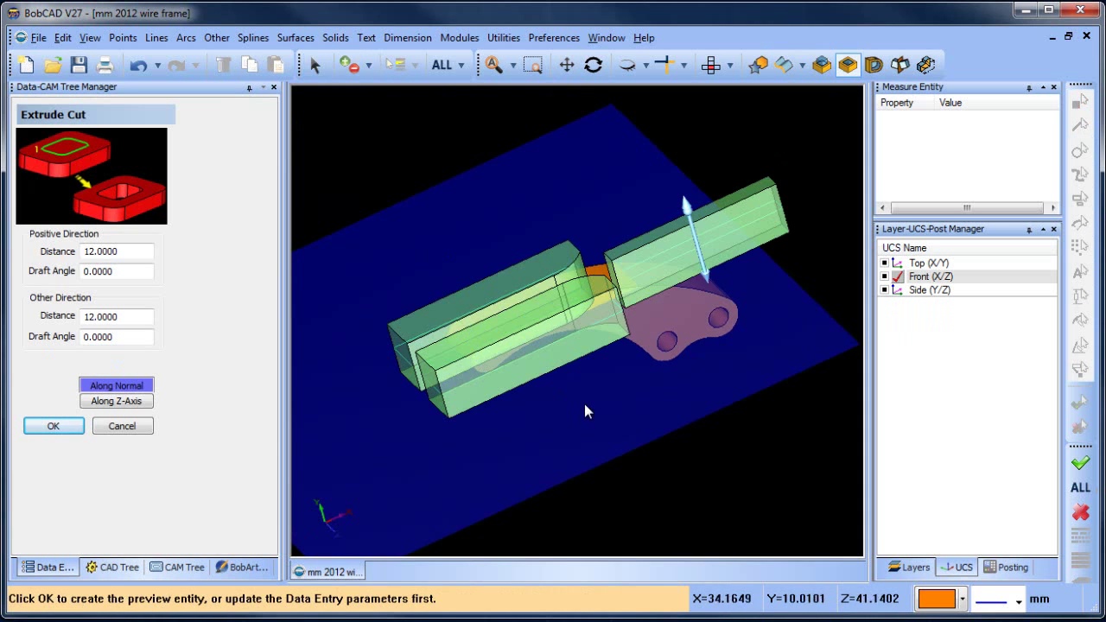
- Extend the cut to about 55.6 mm in the positive and 25.2 mm in the other direction, then create it and exit the command
middle_drag(584, 403, 700, 218)
drag(692, 208, 684, 180)
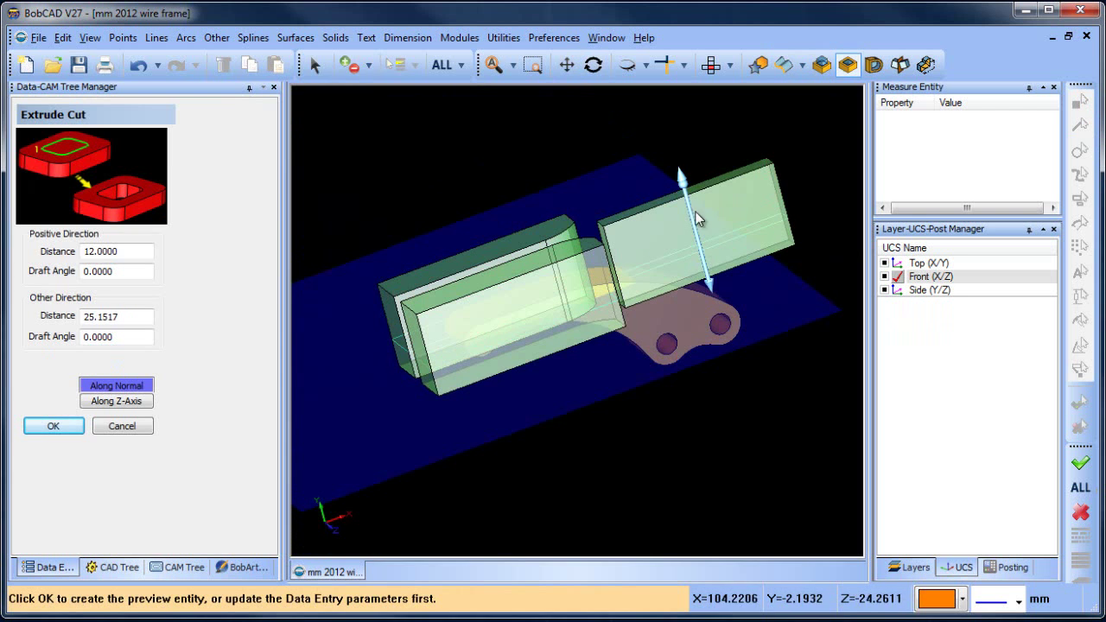
drag(710, 287, 650, 403)
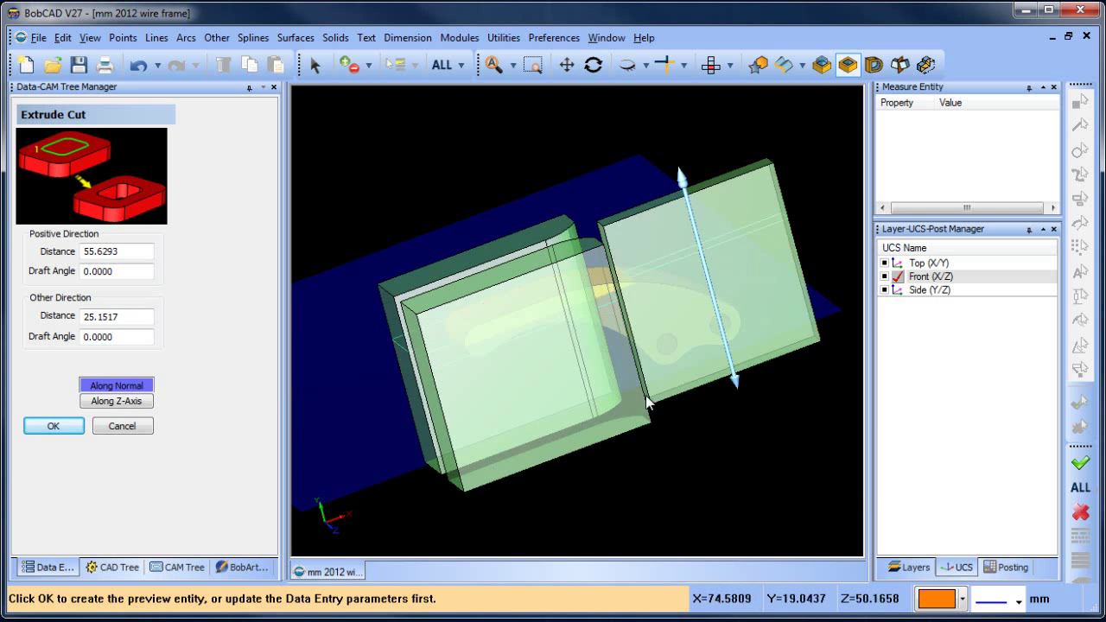
middle_drag(569, 338, 597, 339)
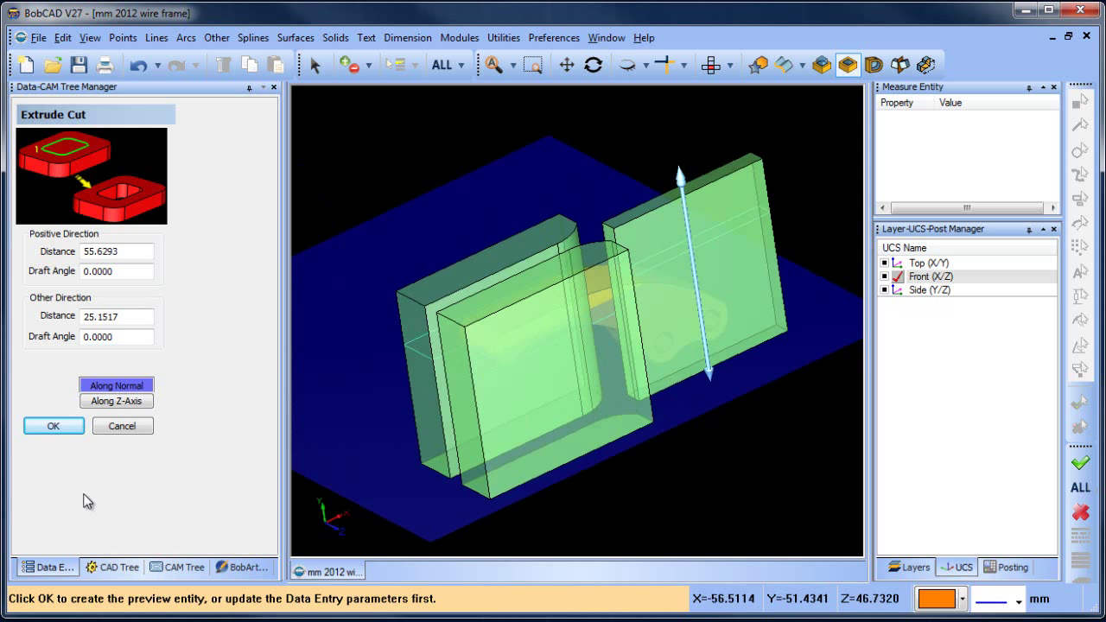
click(55, 428)
middle_drag(635, 304, 640, 333)
right_click(540, 181)
click(570, 208)
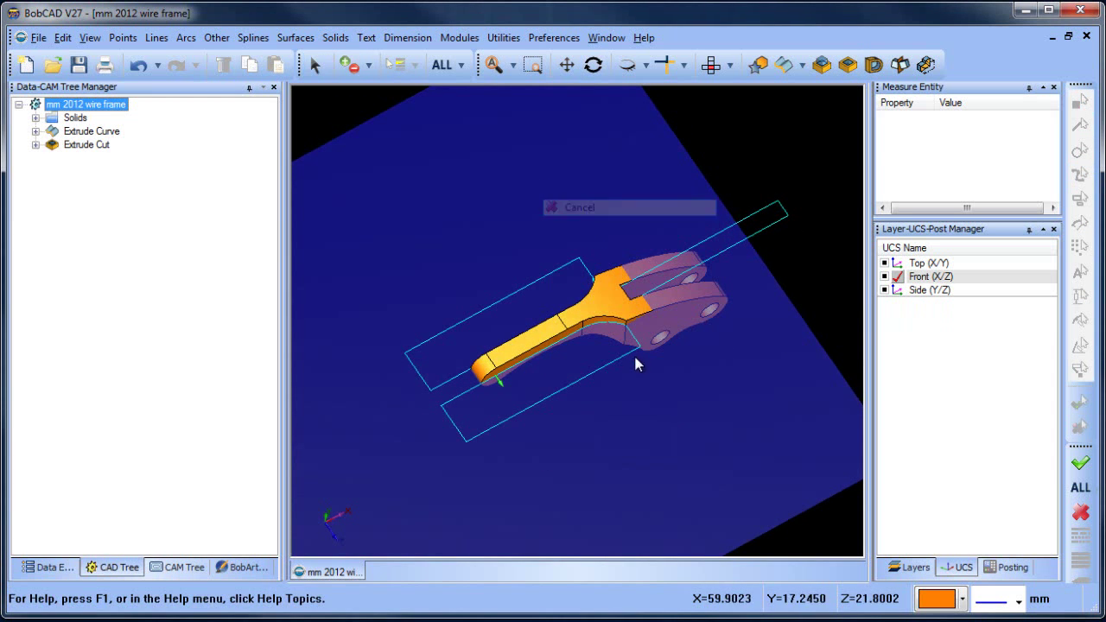
- Make the Top (X/Y) UCS active and hide the Front View Wire Frame layer
click(899, 263)
click(912, 568)
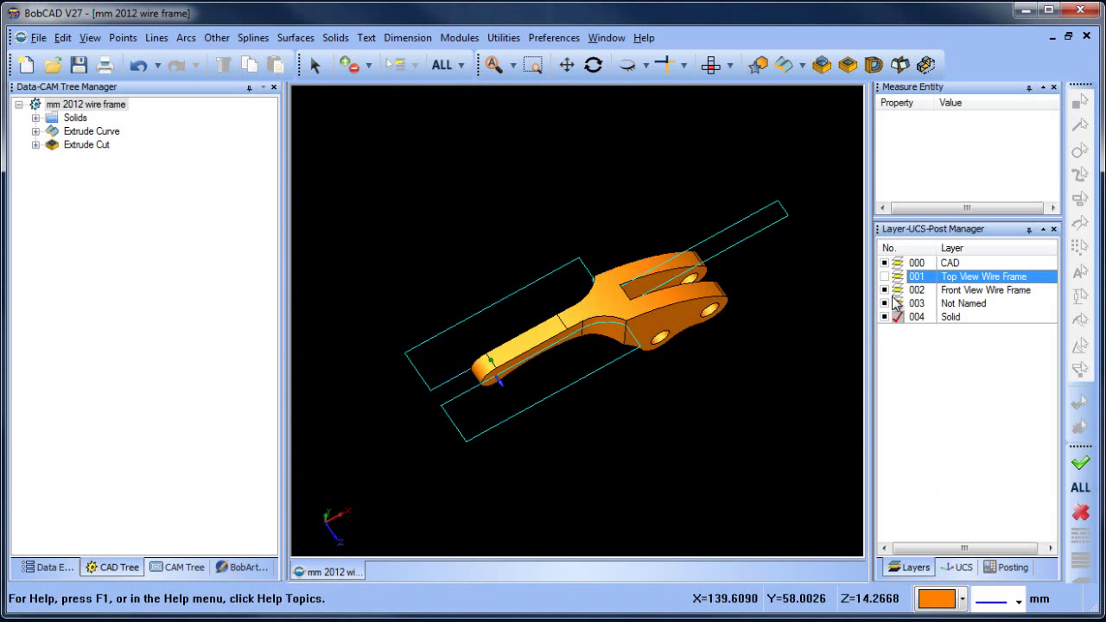
click(884, 290)
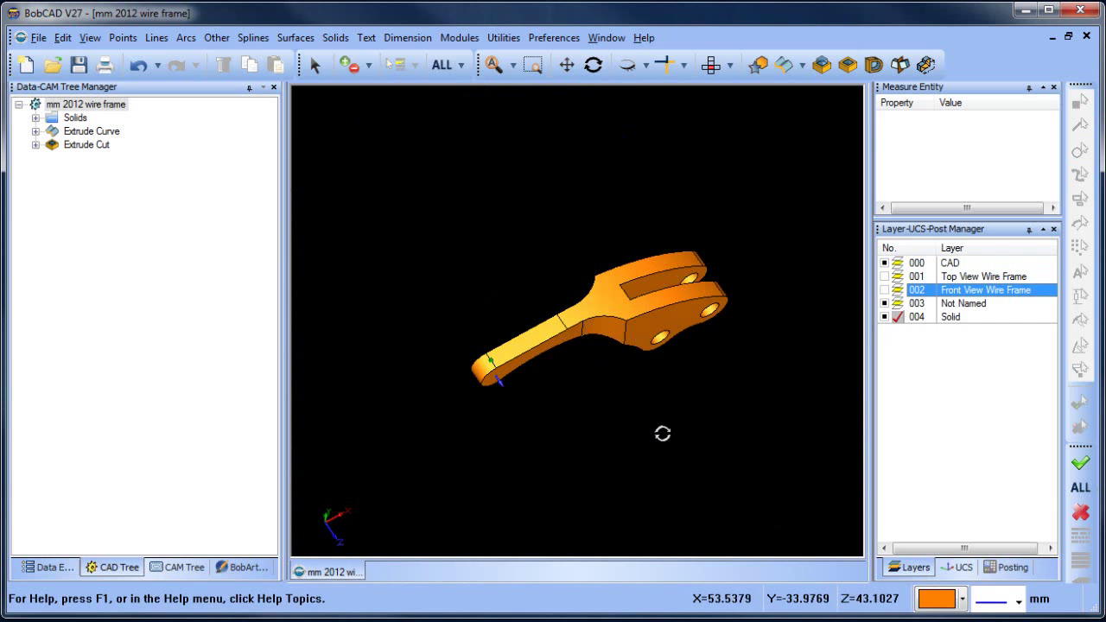
middle_drag(663, 433, 643, 358)
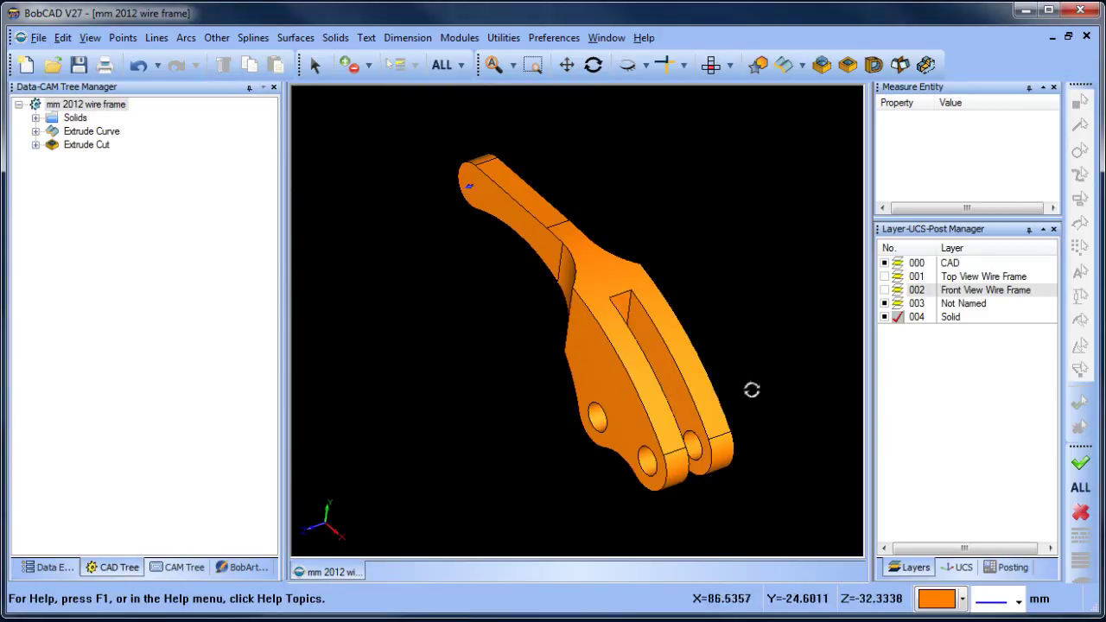
middle_drag(751, 390, 616, 430)
middle_drag(697, 400, 714, 407)
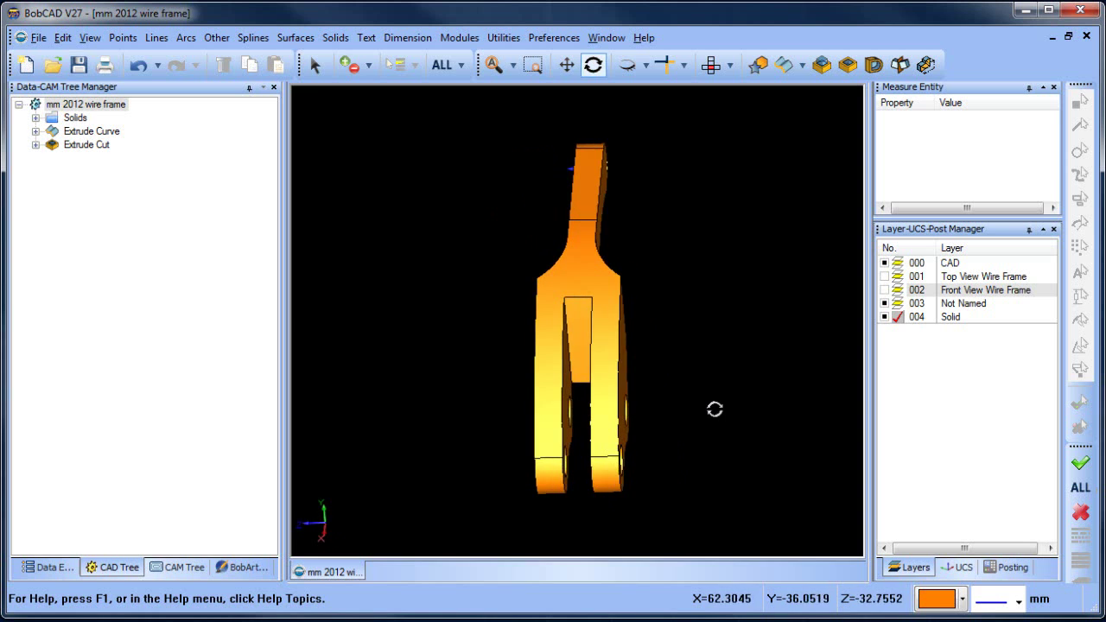
scroll(594, 317, up, 3)
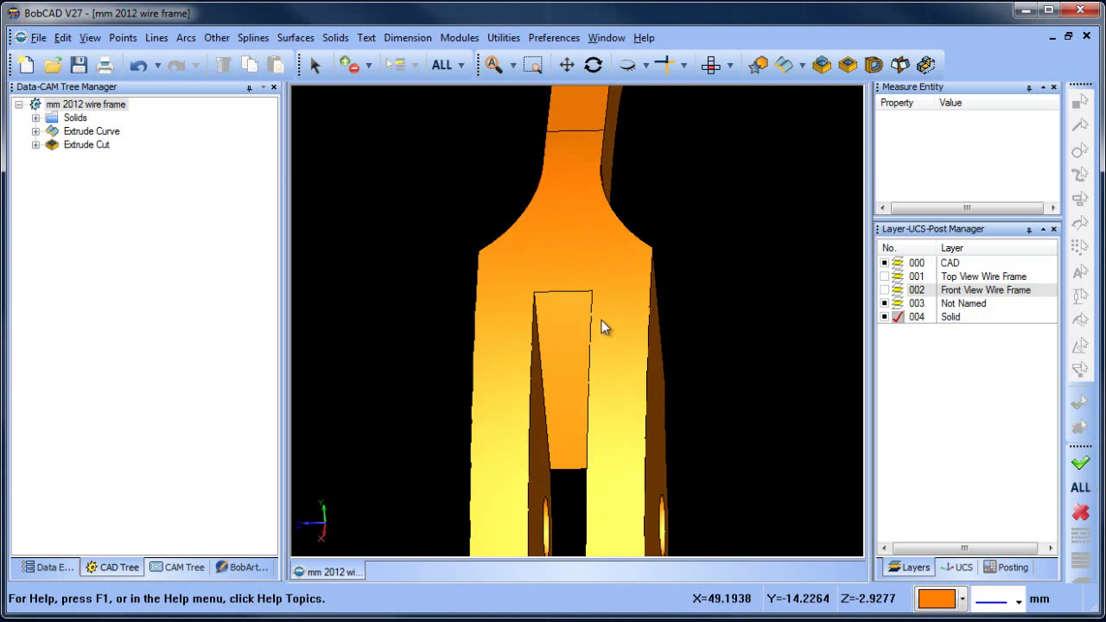
- Add 2 mm constant fillets to the inner end corners of the fork slot and to its rim edges
scroll(602, 320, down, 2)
click(335, 37)
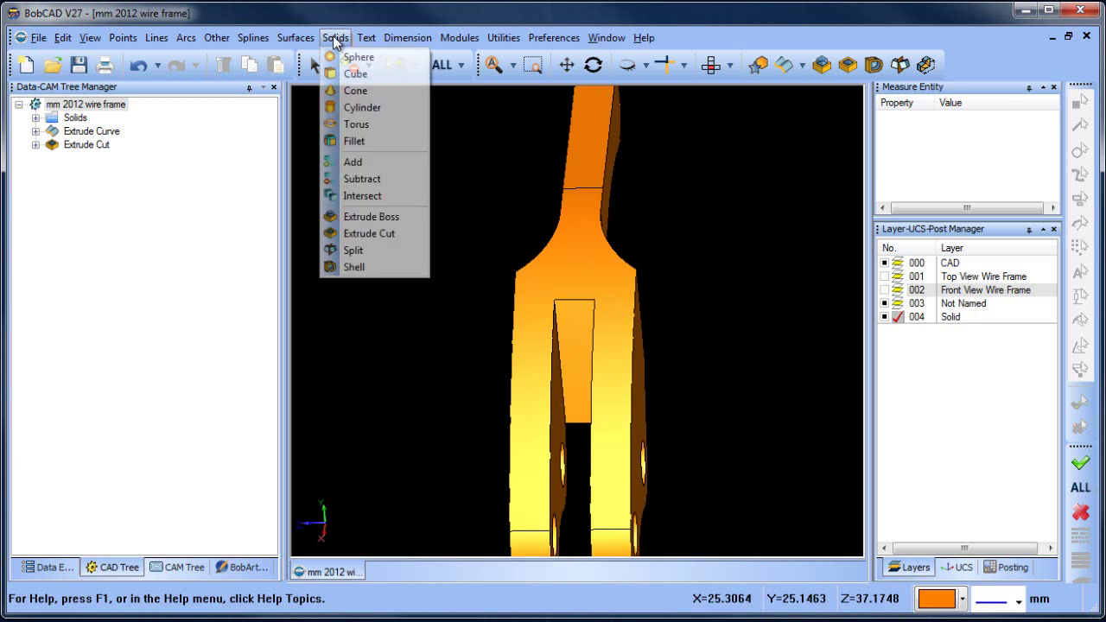
click(372, 141)
drag(121, 294, 38, 300)
text(2)
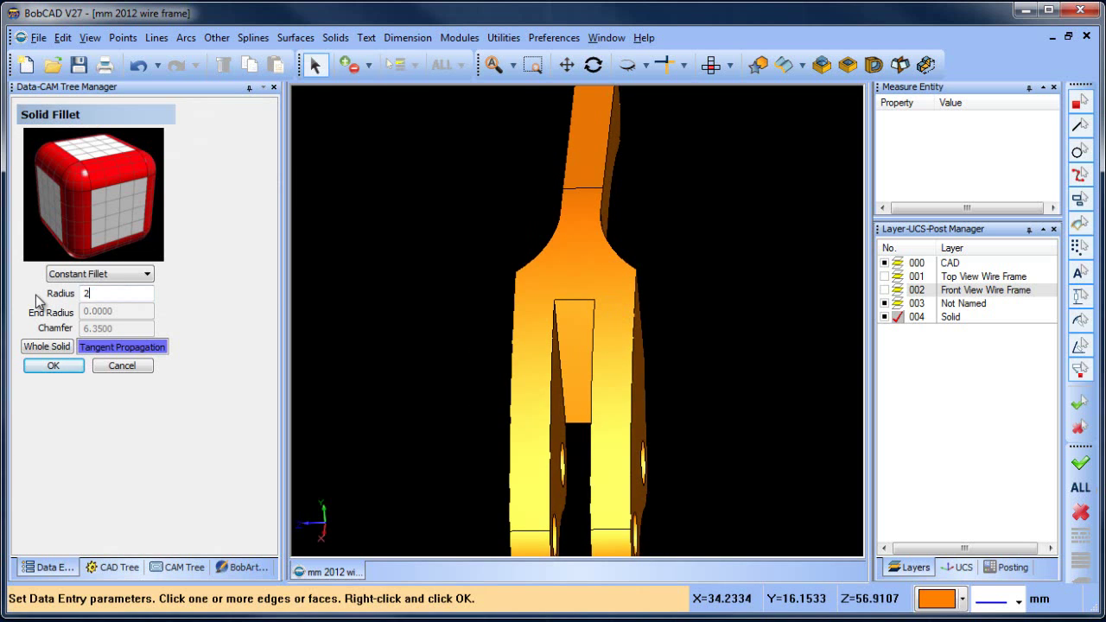
middle_drag(573, 353, 618, 332)
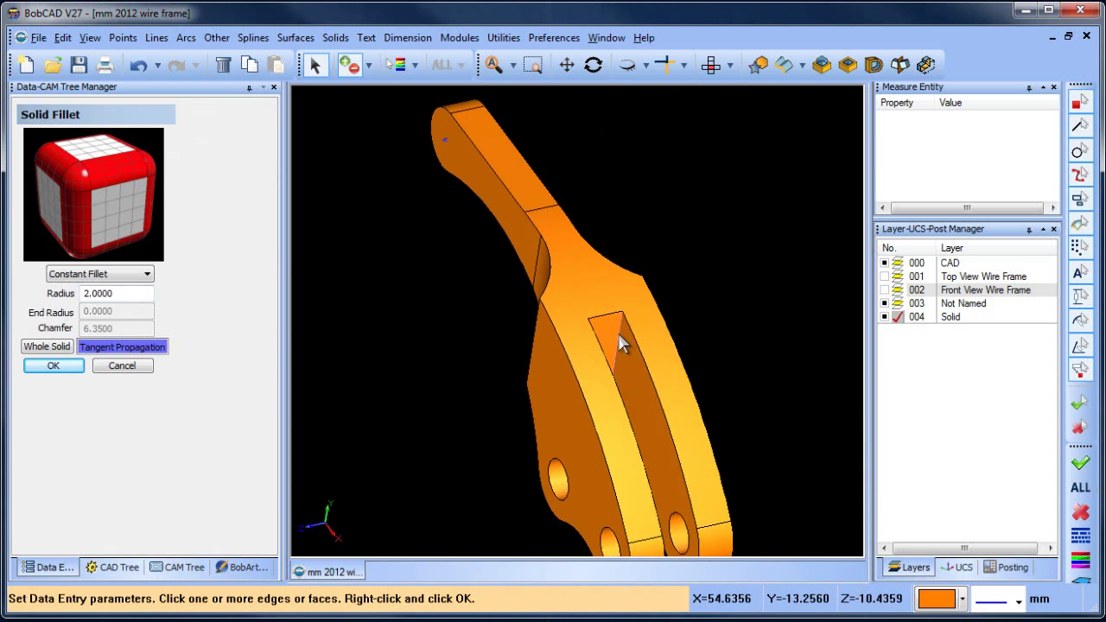
scroll(721, 240, down, 3)
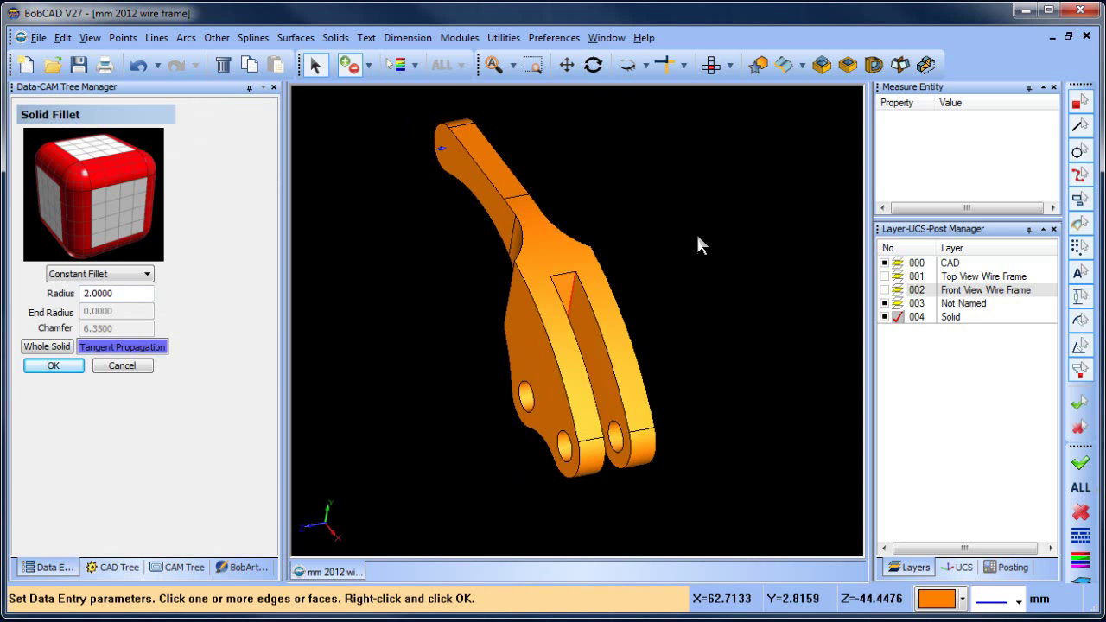
right_click(698, 237)
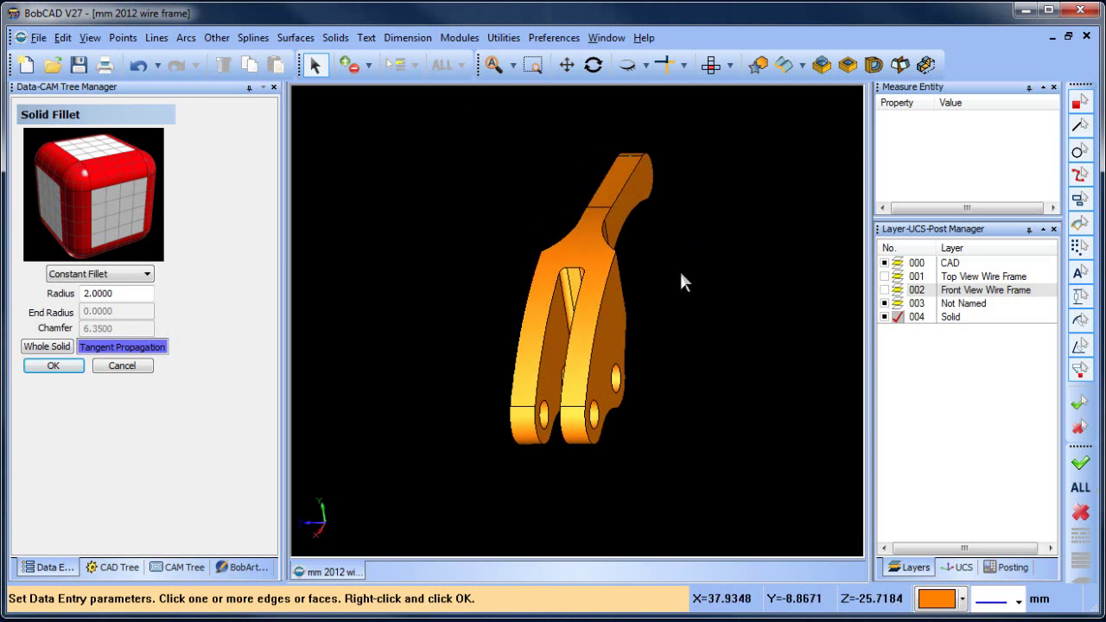
right_click(430, 237)
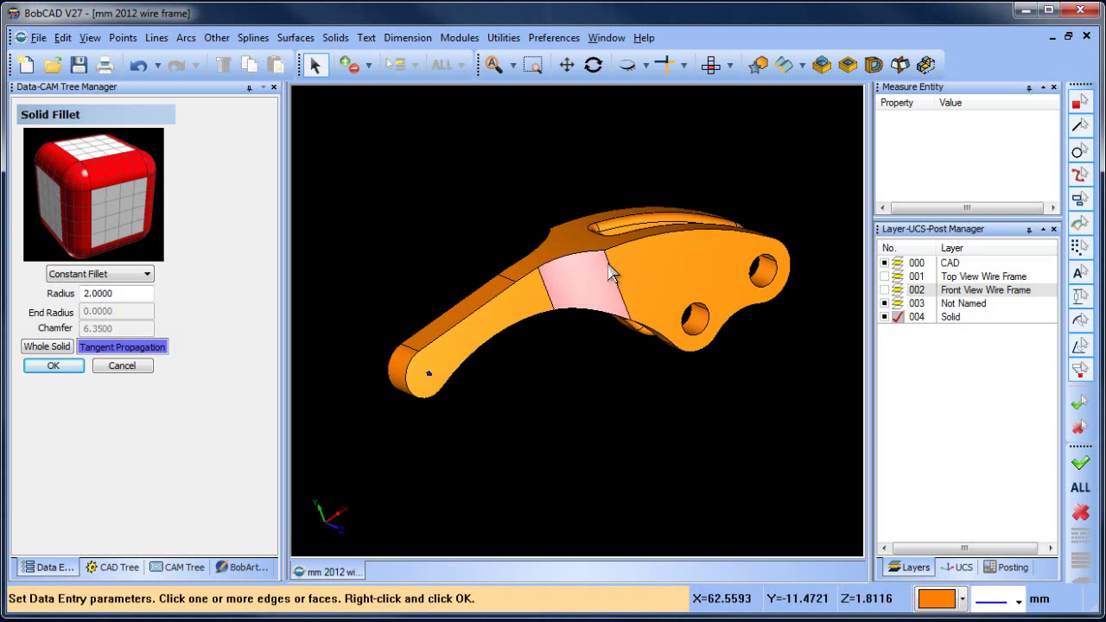
- Apply a 2.25 mm constant fillet to the edges on both sides where the curved side cuts meet the fork's flat faces
middle_drag(618, 284, 652, 289)
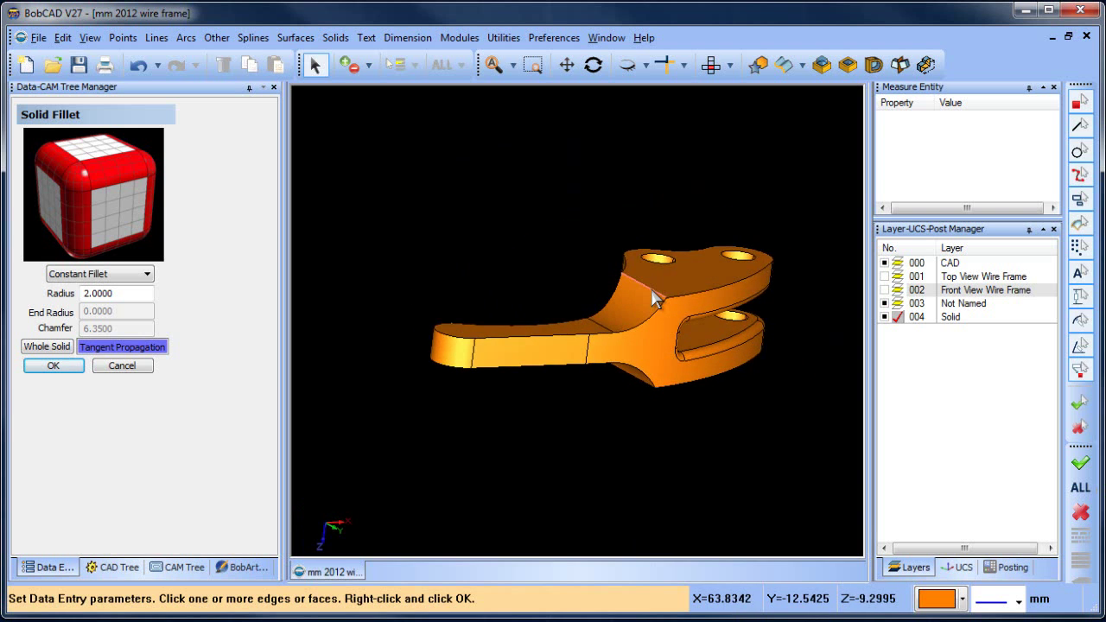
middle_drag(704, 350, 593, 354)
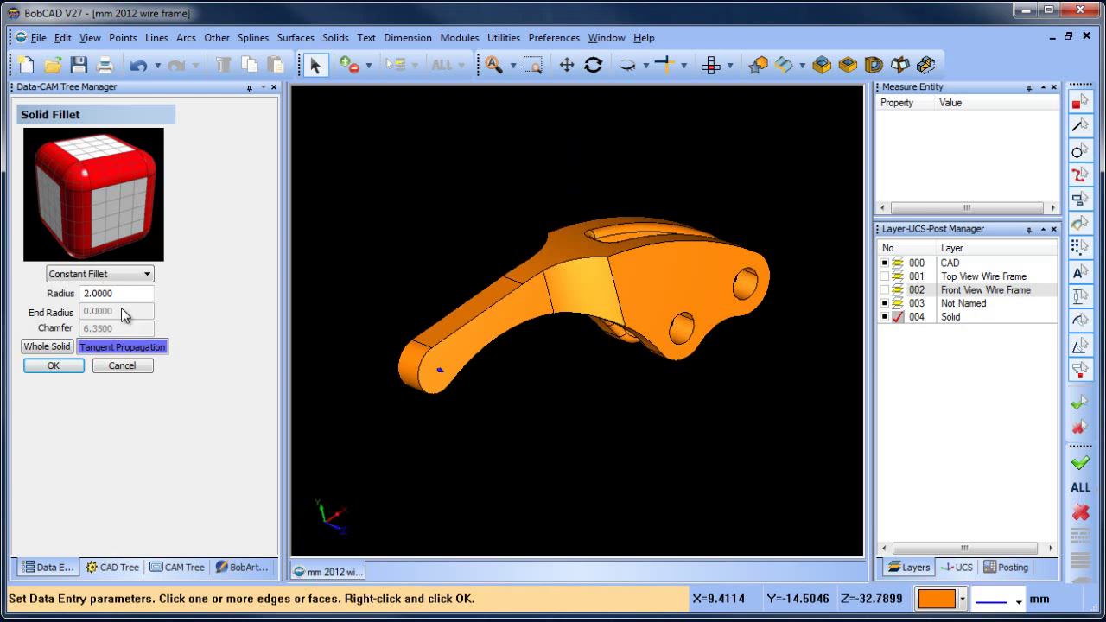
drag(130, 294, 51, 294)
text(25)
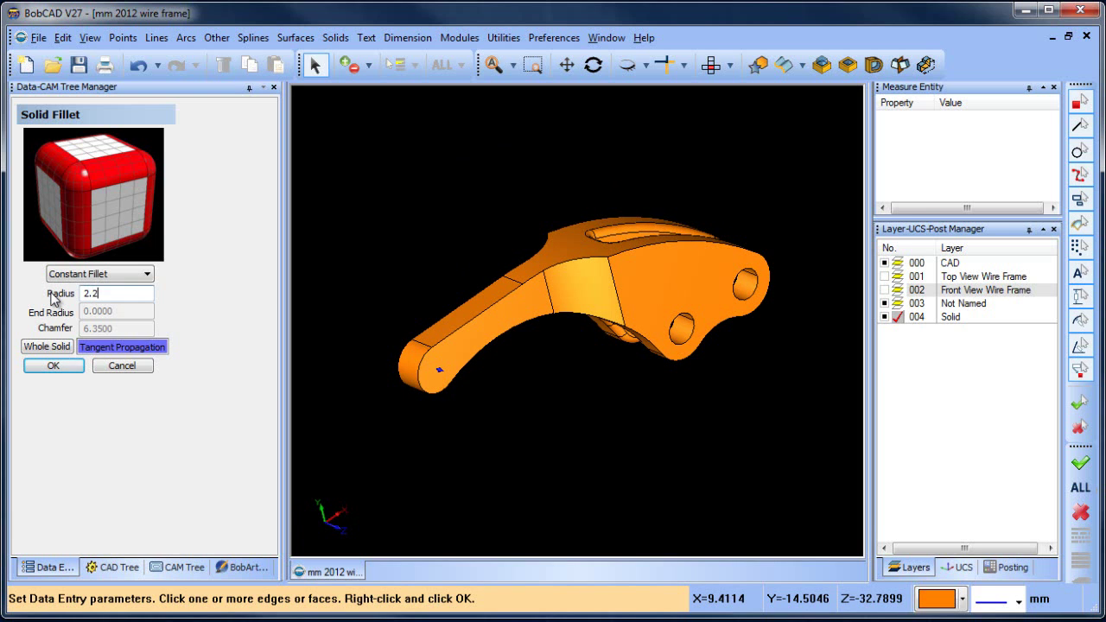
click(614, 282)
middle_drag(467, 159, 639, 317)
click(640, 317)
middle_drag(521, 246, 497, 238)
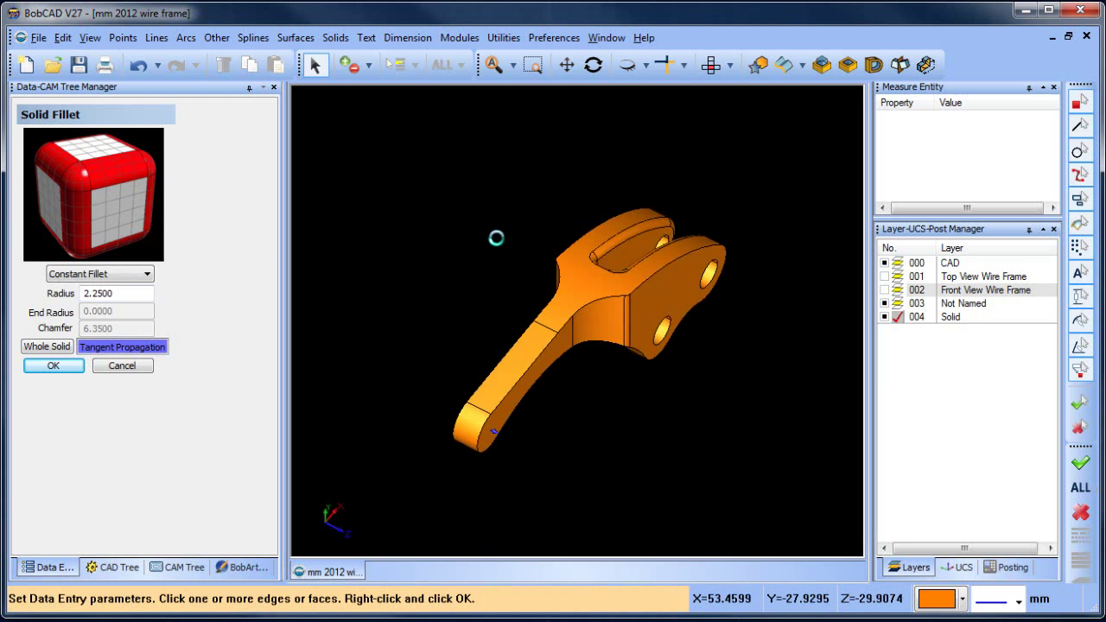
- Apply a 2 mm constant fillet to the two long edges of the handle's narrow outer face, rounding the lever's outline
middle_drag(630, 394, 578, 399)
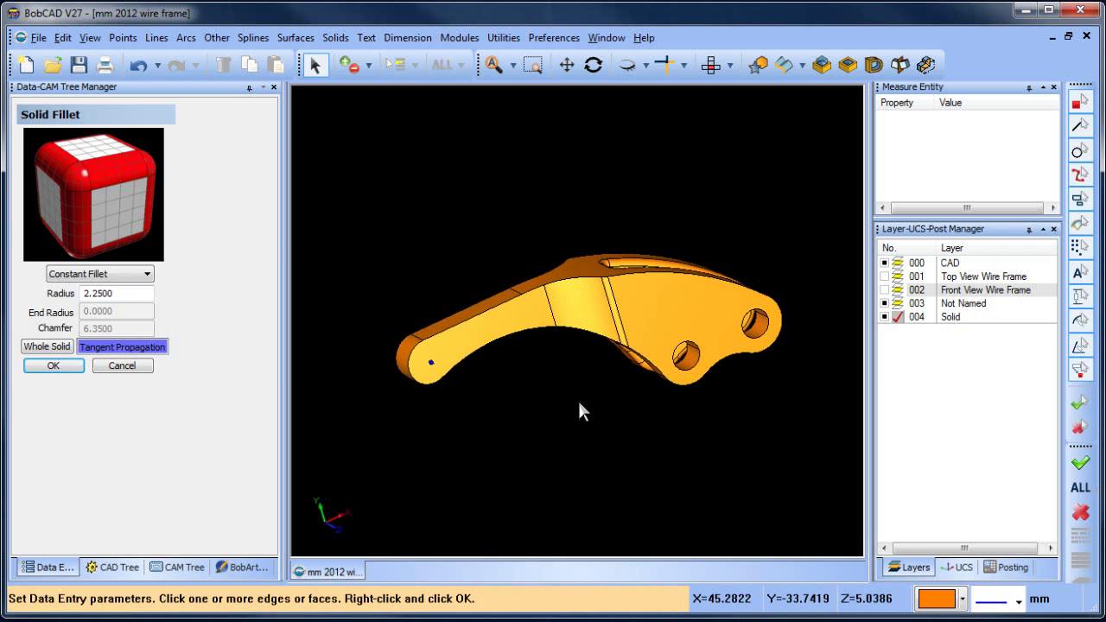
drag(124, 294, 47, 298)
text(2)
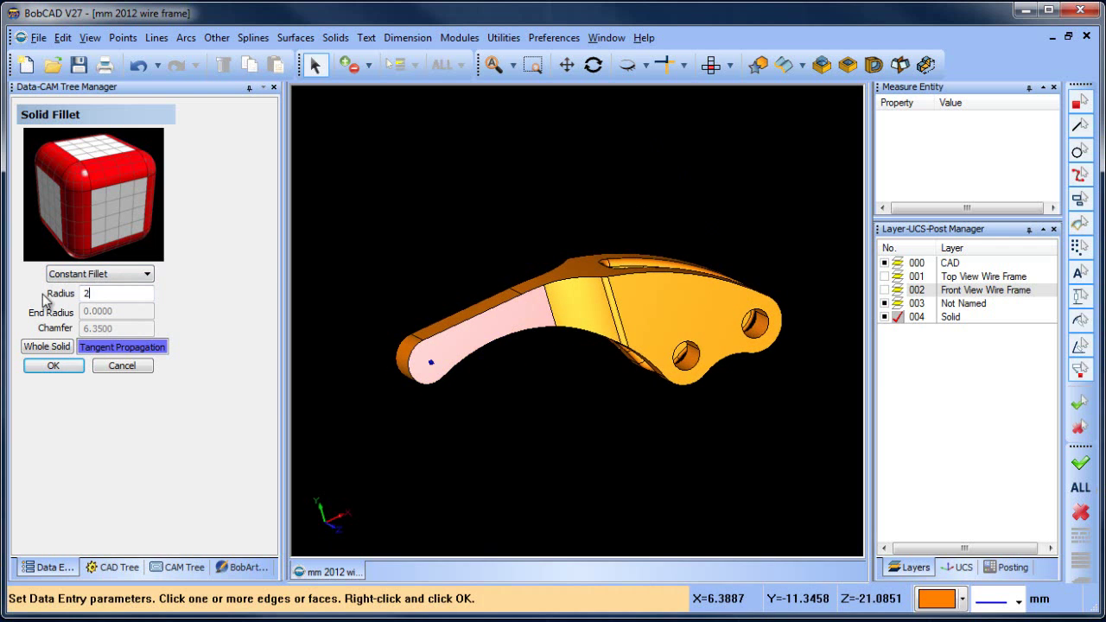
click(492, 305)
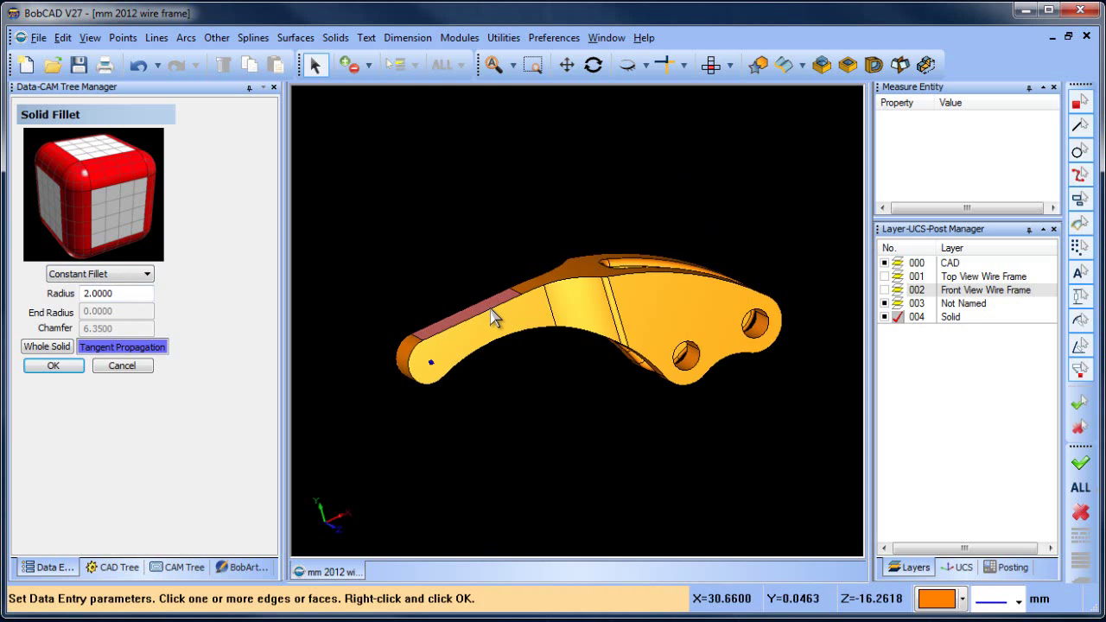
middle_drag(448, 274, 502, 288)
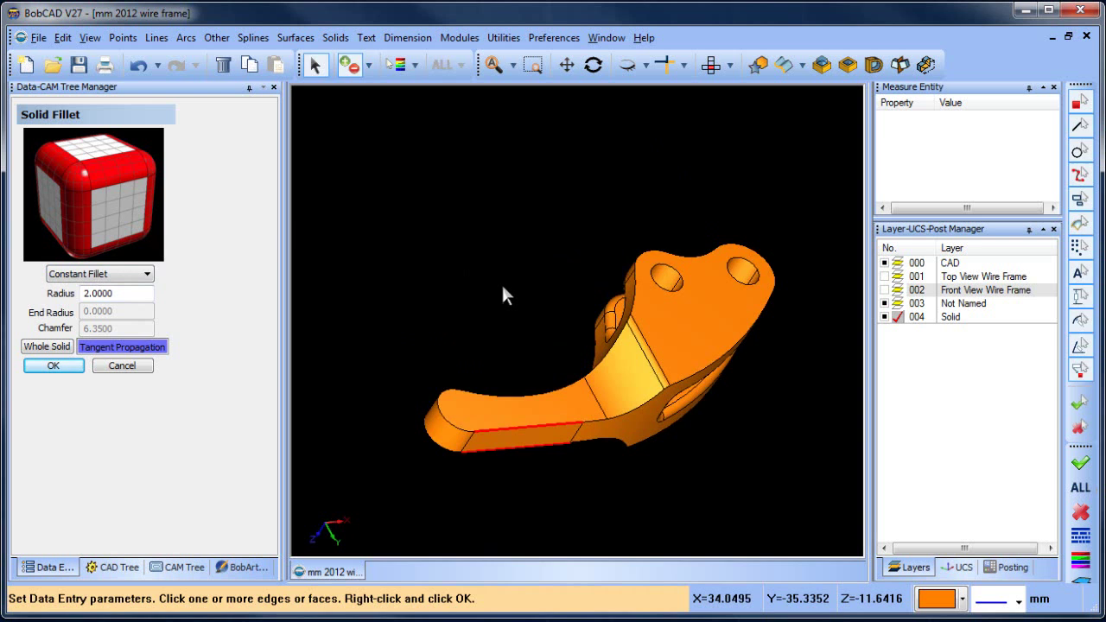
right_click(504, 289)
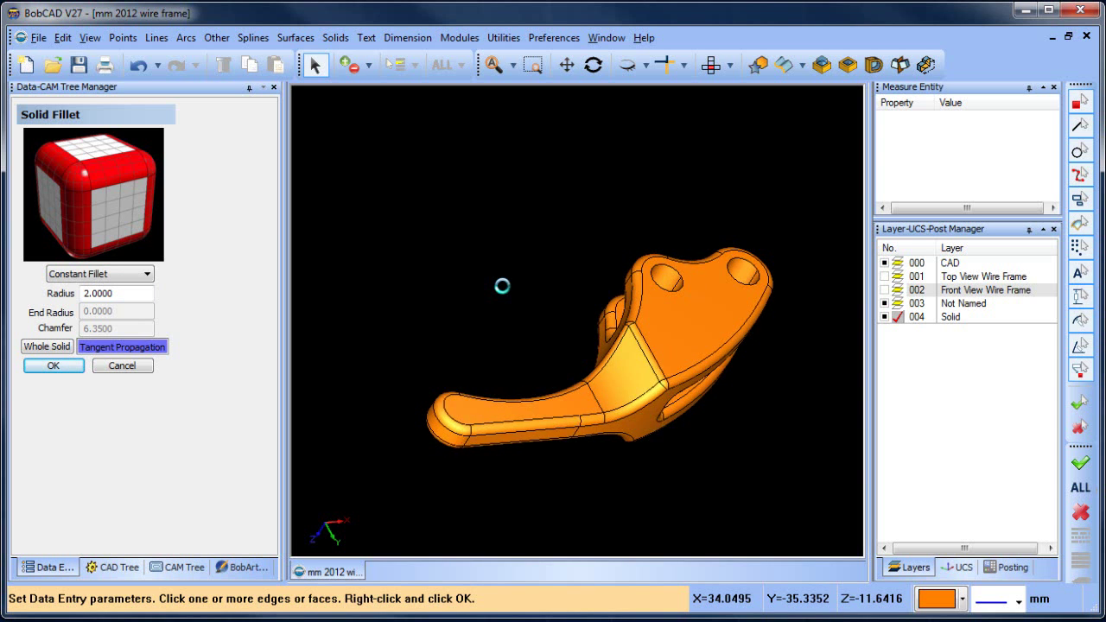
key(Left)
key(Left)
key(Left)
key(Left)
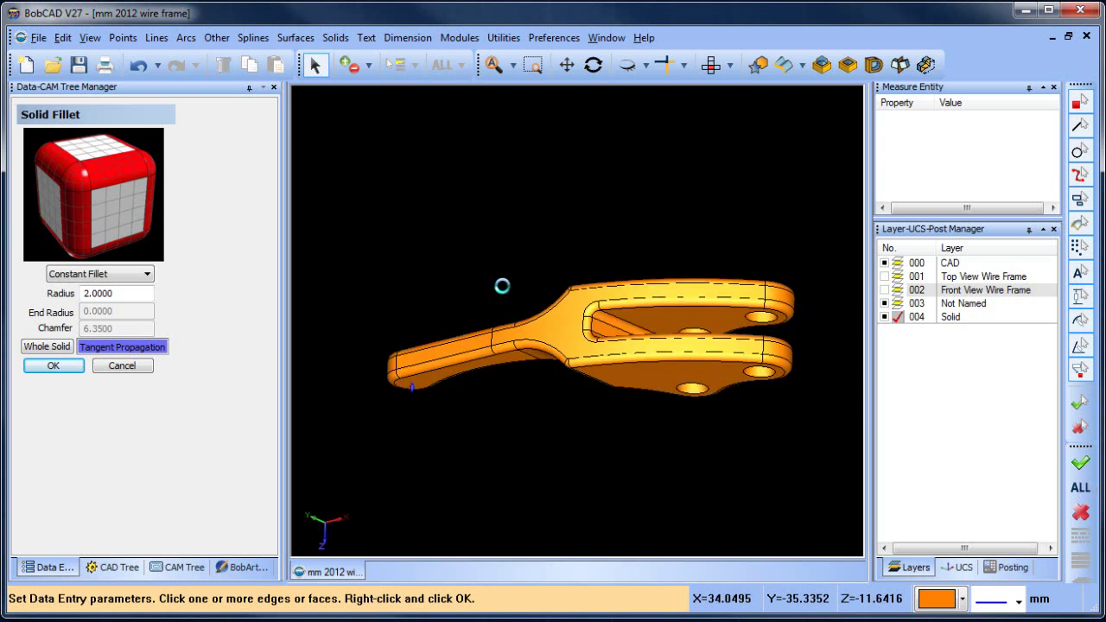